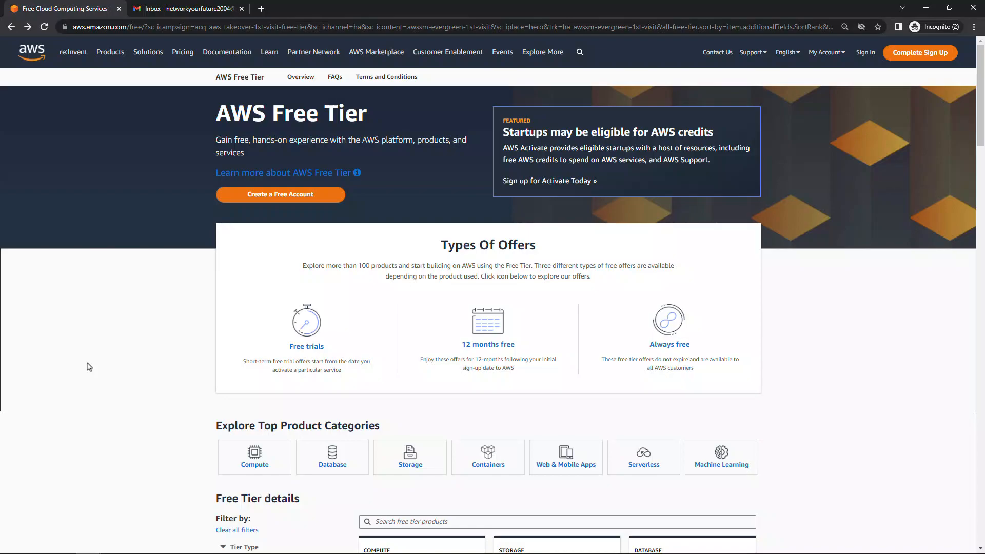
Start a free AWS account with the root user email and account name, and request a verification code.
click(307, 199)
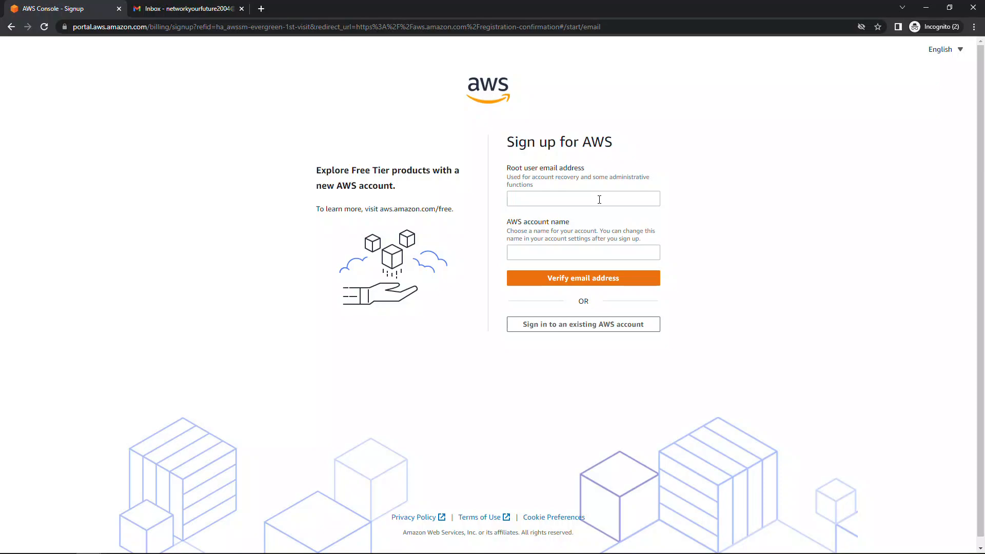
click(599, 199)
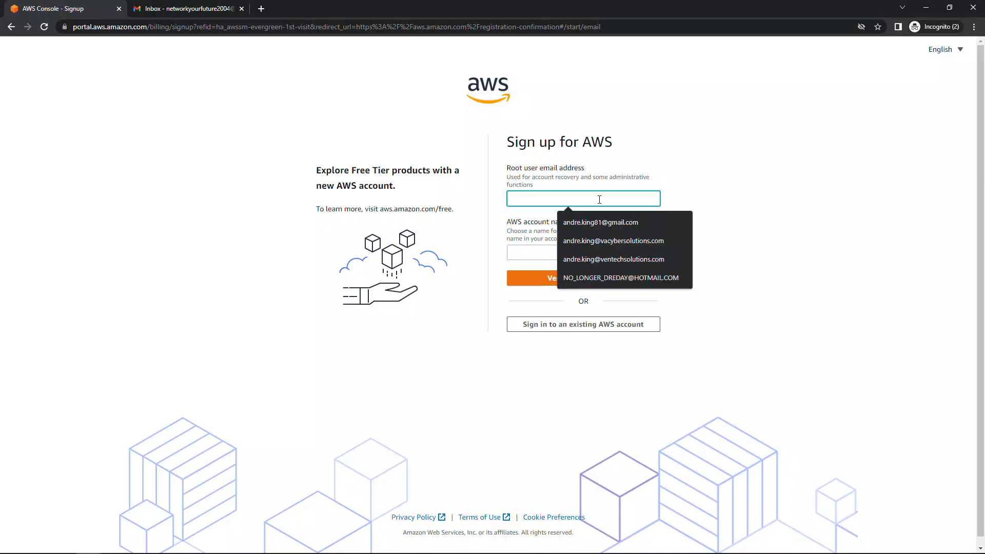
key(Tab)
text(networkyoufuture200)
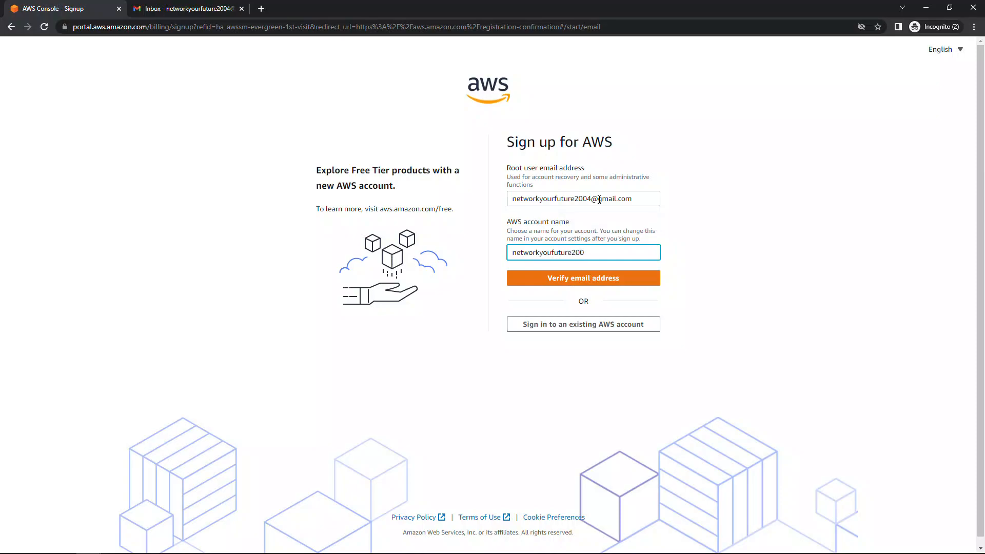
text(4)
click(623, 280)
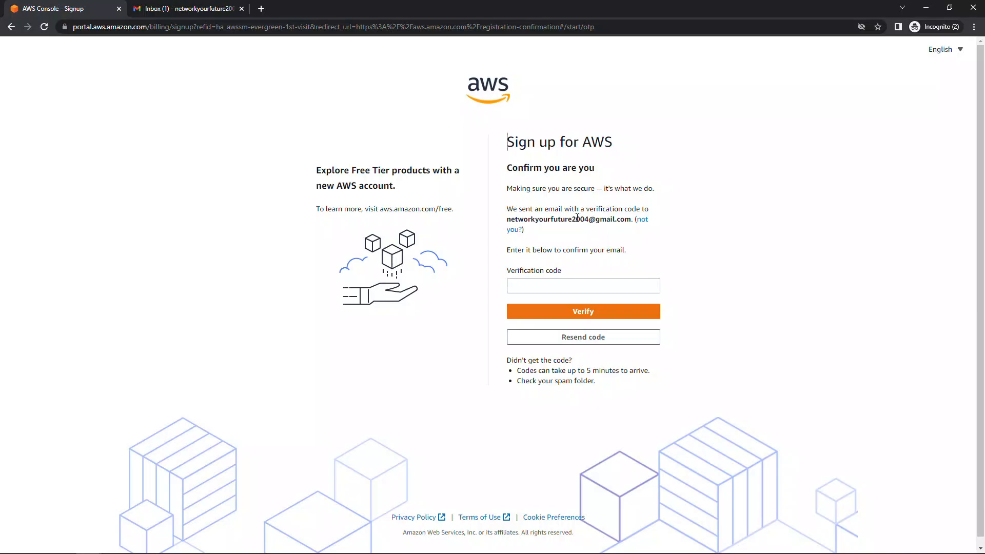
Copy the verification code from the AWS email in the inbox and paste it into the sign-up form.
click(188, 9)
click(310, 222)
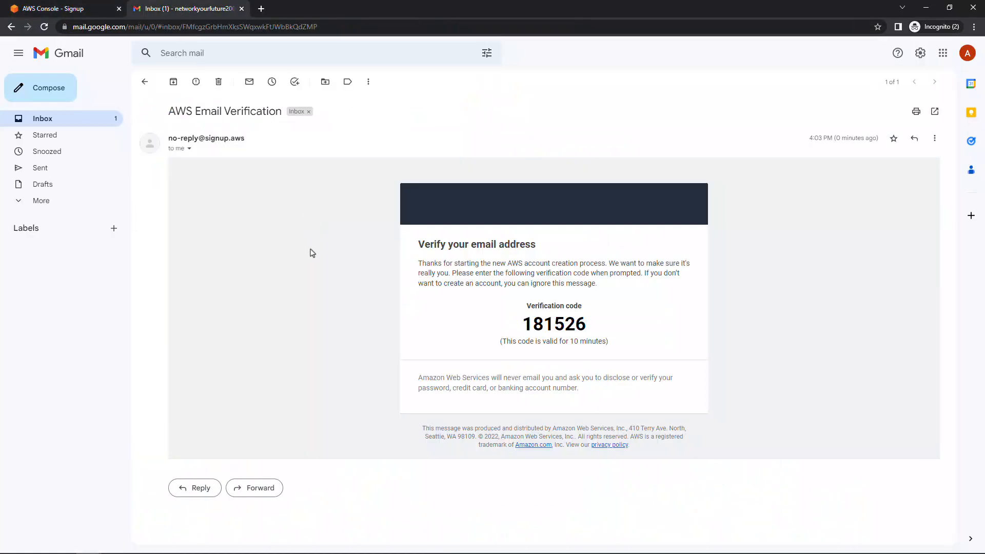
double_click(550, 324)
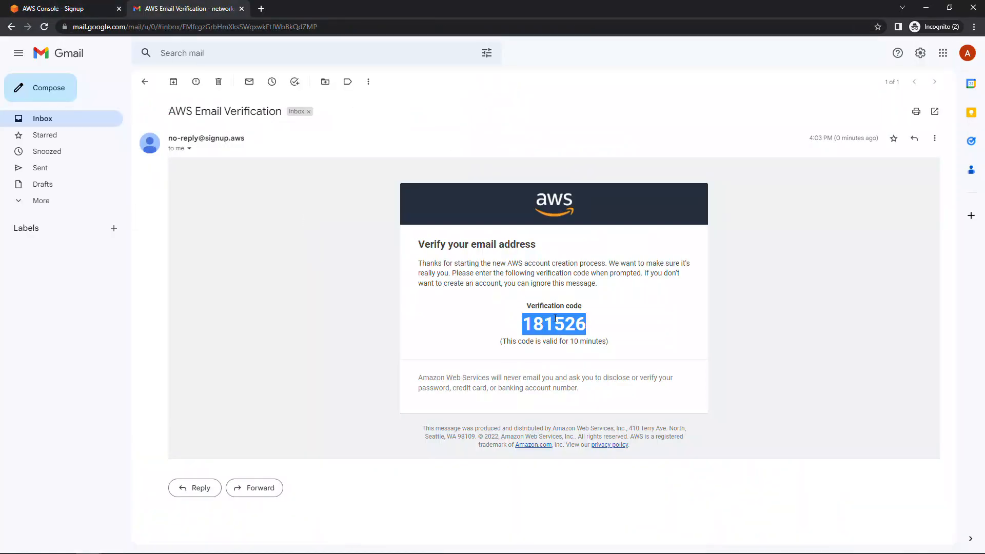
click(66, 10)
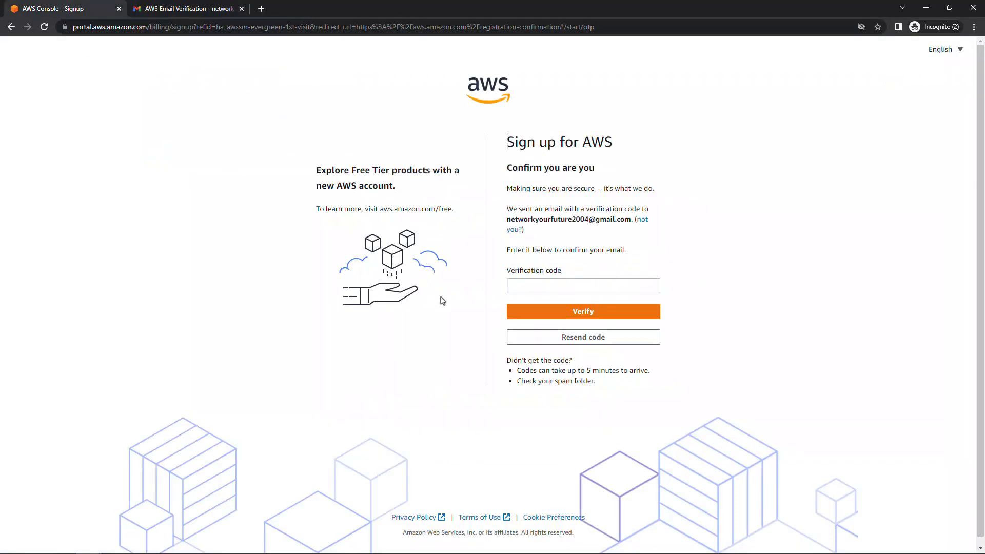
click(543, 286)
key(ctrl+v)
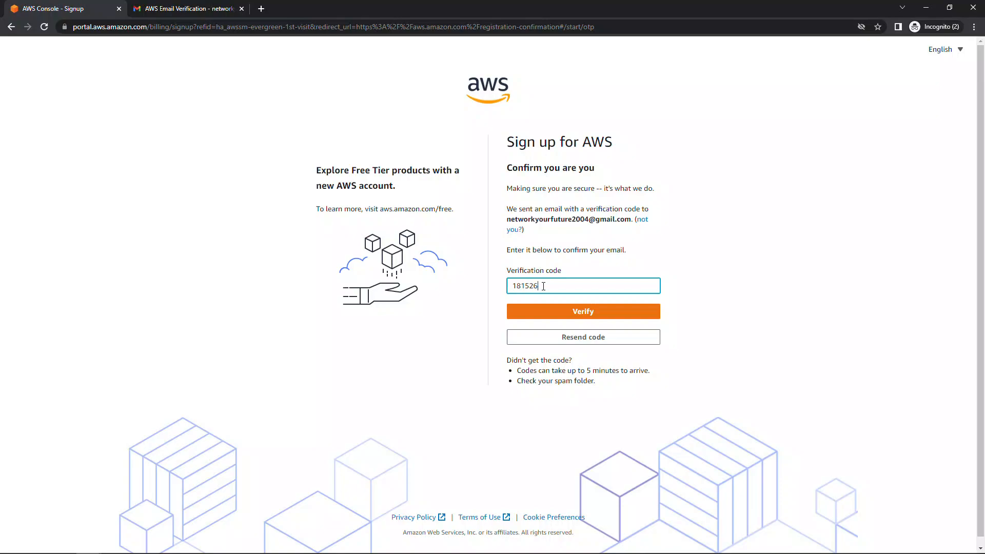
Submit the email code, then enter and confirm the root user password and continue.
click(624, 314)
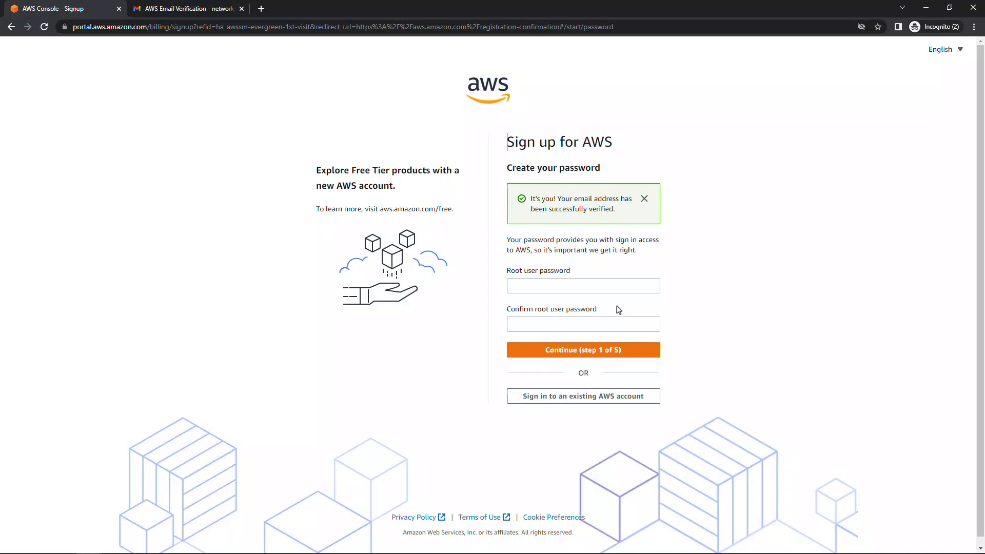
click(604, 283)
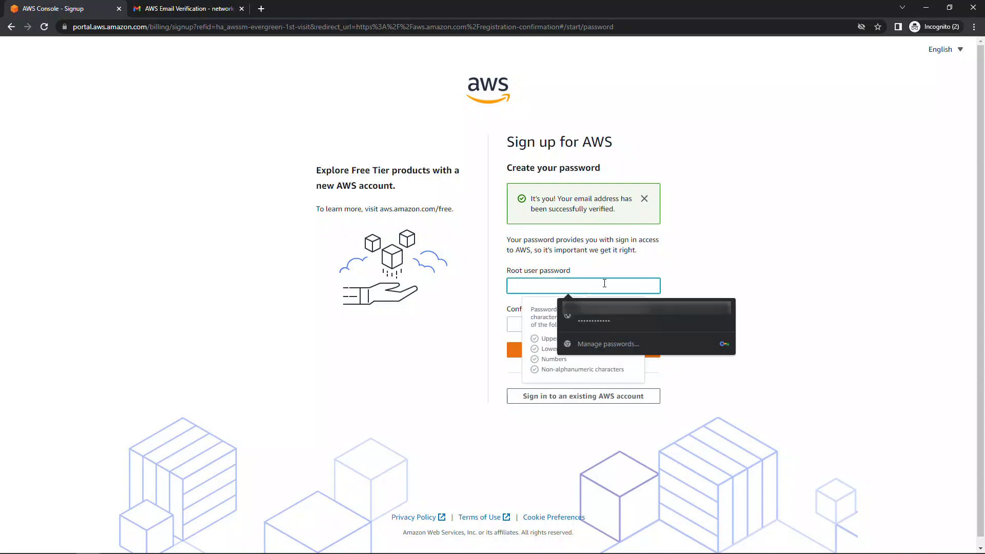
text(••••••••••••••••)
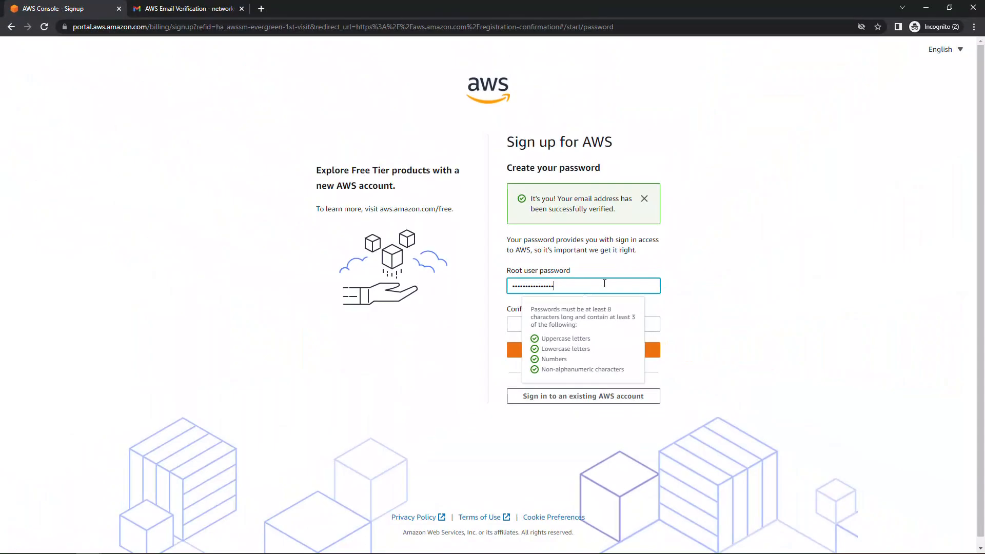
key(Tab)
text(****************)
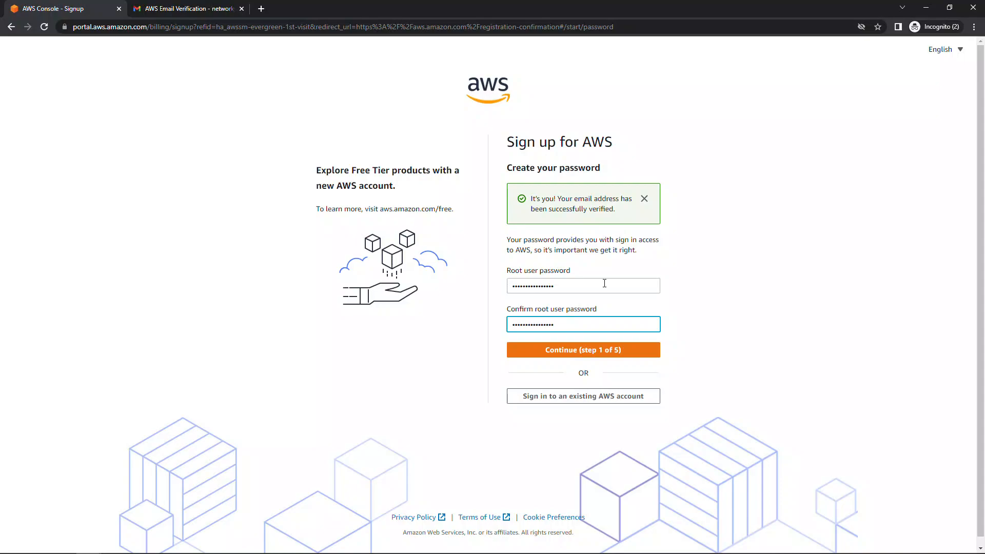
click(621, 352)
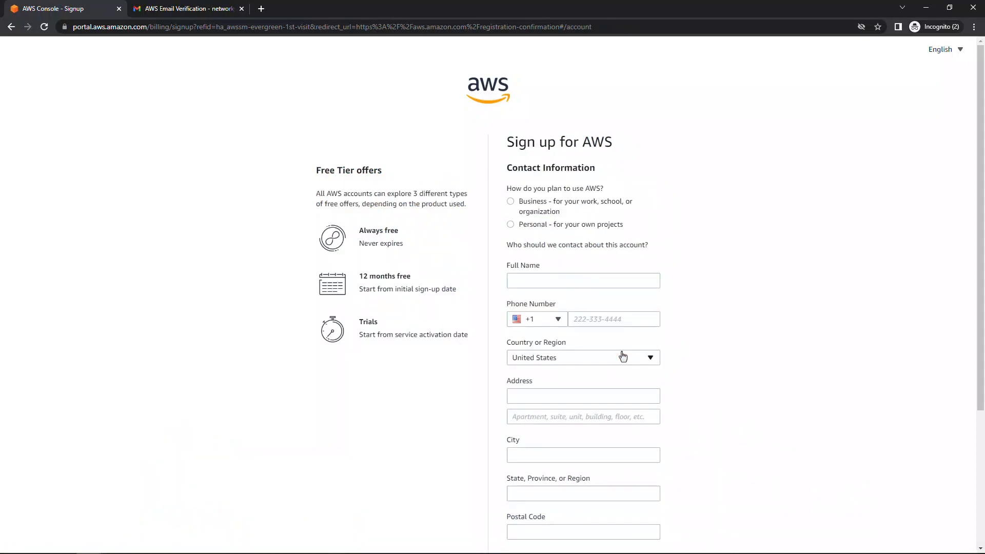
Mark the account as Personal, accept the AWS Customer Agreement and submit the contact details.
scroll(622, 356, down, 1)
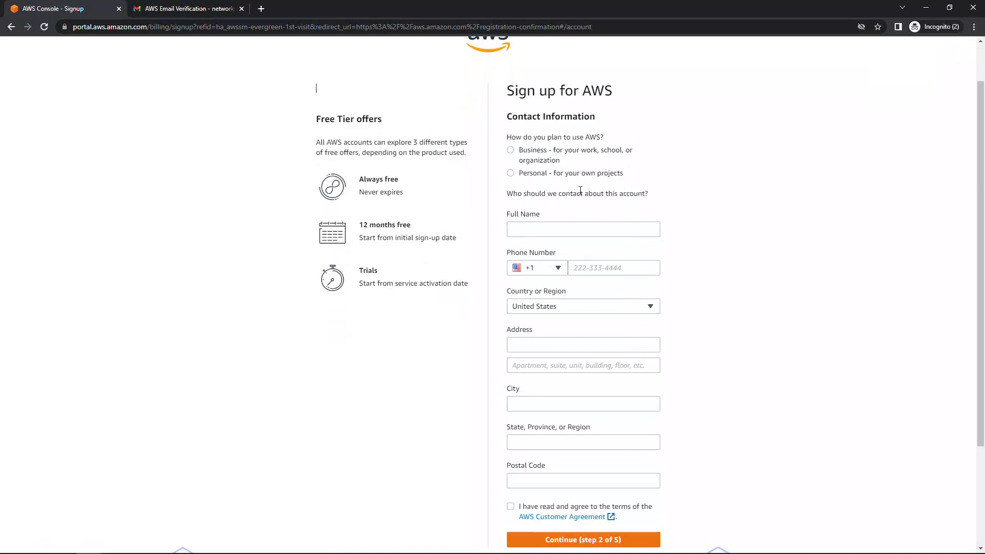
click(510, 174)
scroll(799, 180, down, 1)
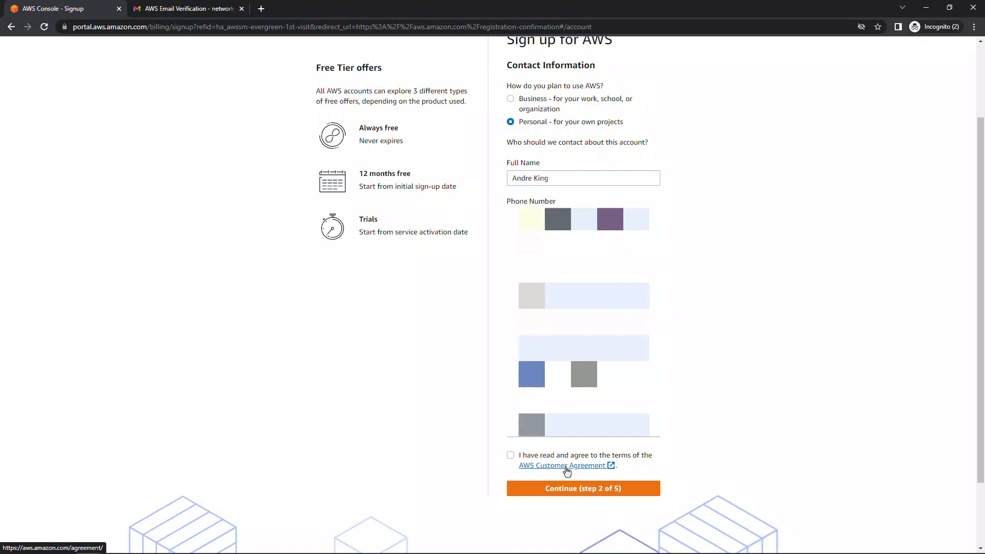
click(511, 455)
click(578, 488)
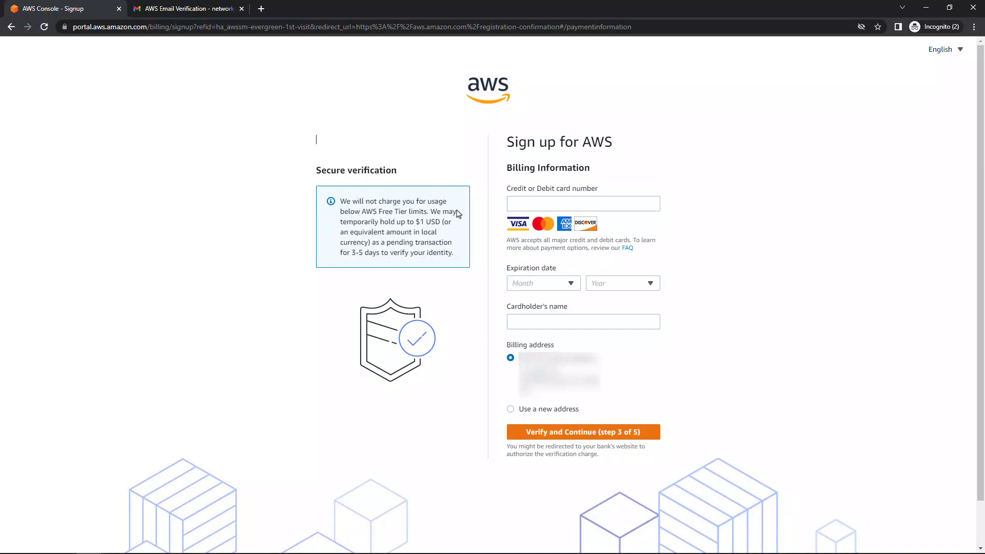
Fill in the saved card details and submit them with Verify and Continue.
click(539, 204)
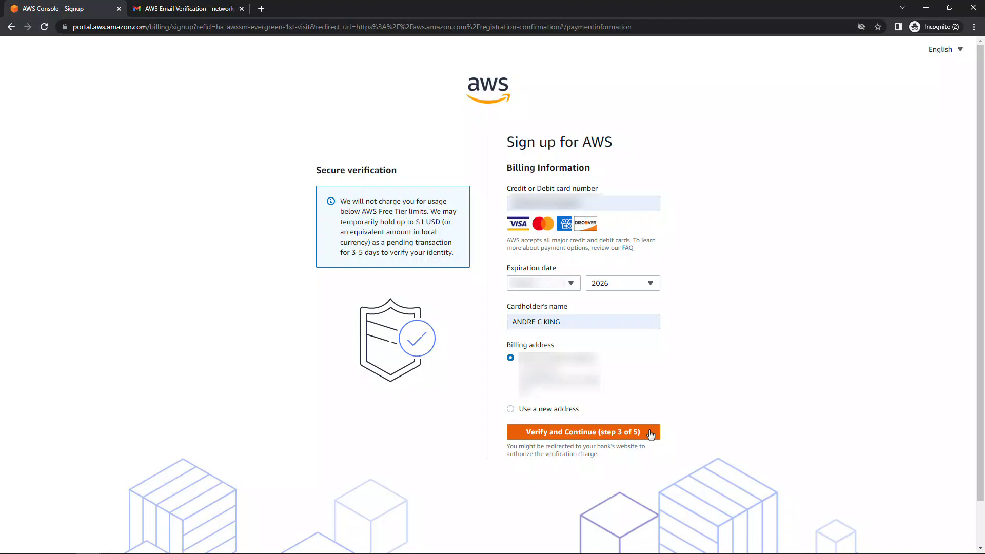
click(650, 435)
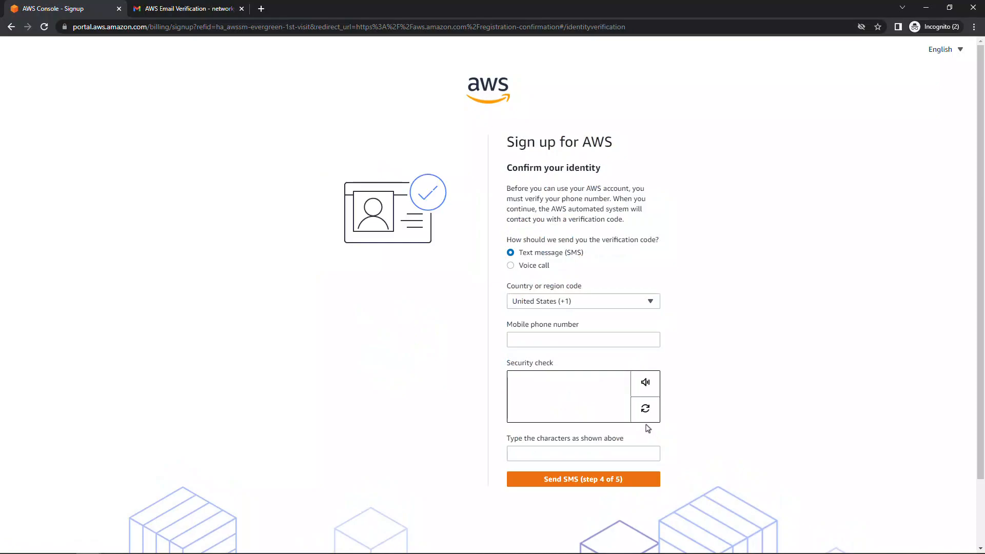
Use the saved mobile number and refresh the security image until it is readable.
click(609, 340)
click(592, 371)
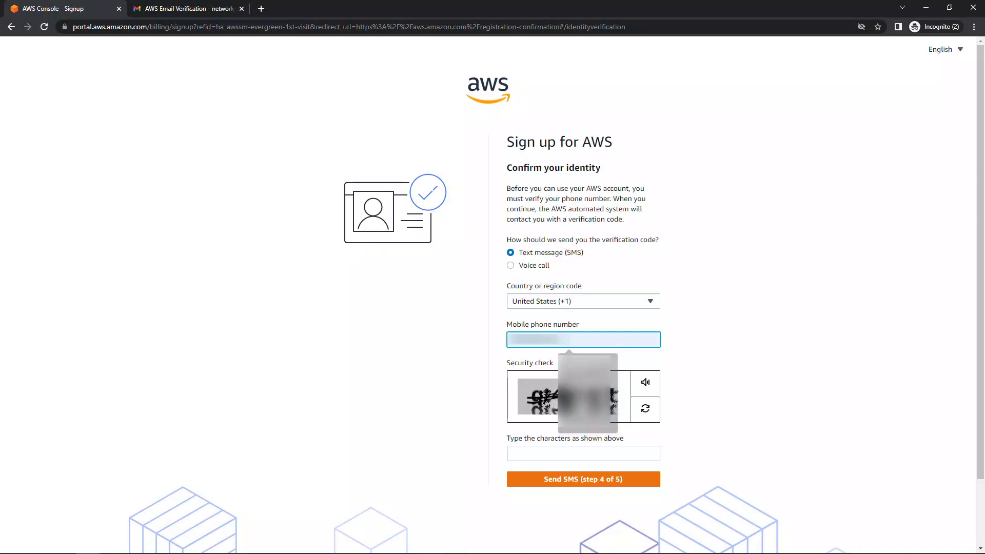
click(647, 420)
click(648, 417)
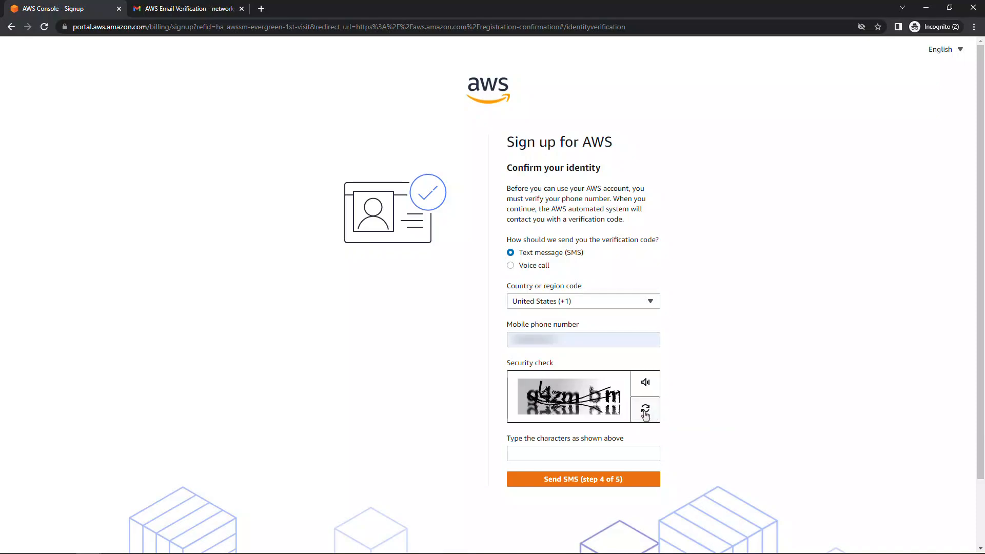
click(649, 415)
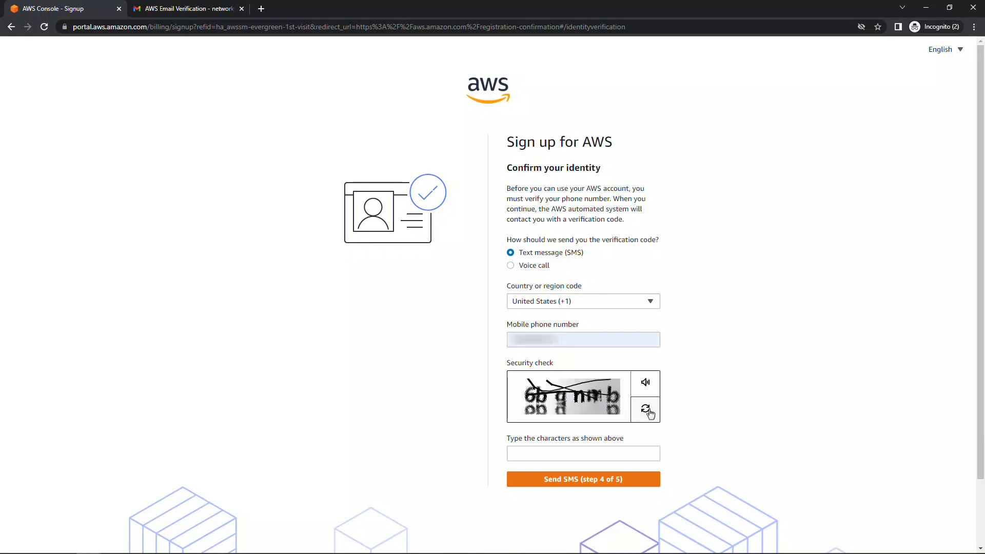
click(648, 410)
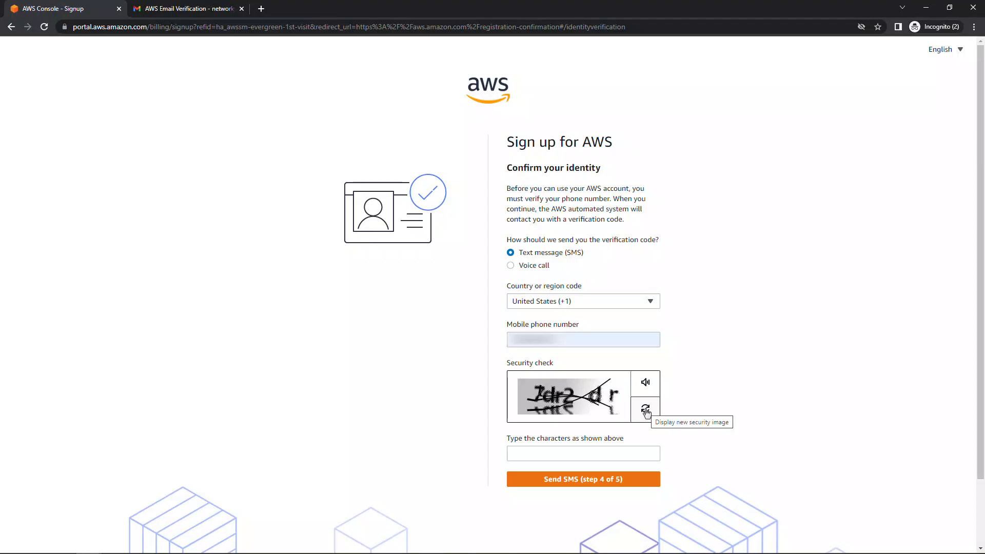
Enter the security check characters, send the SMS, and type in the texted verification code.
click(588, 452)
click(648, 482)
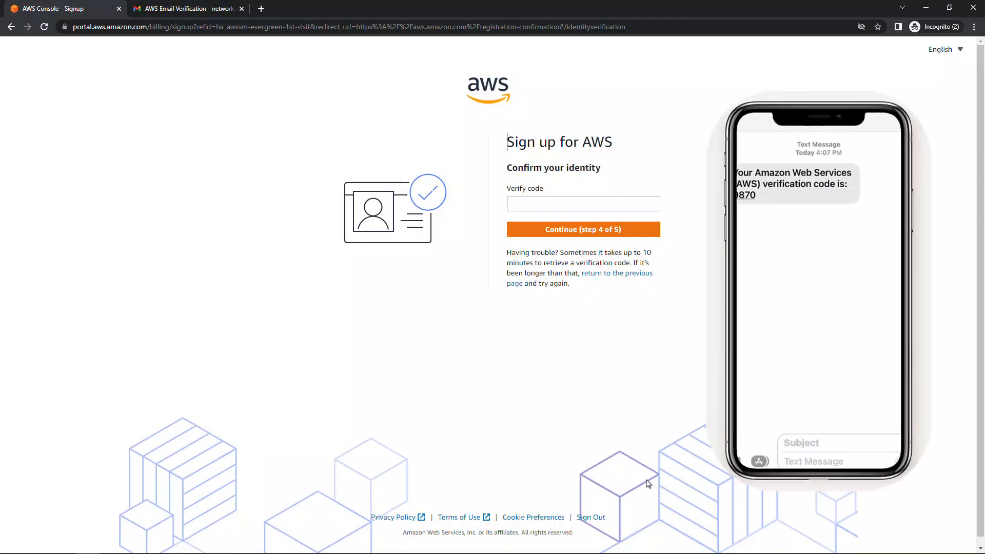
click(590, 204)
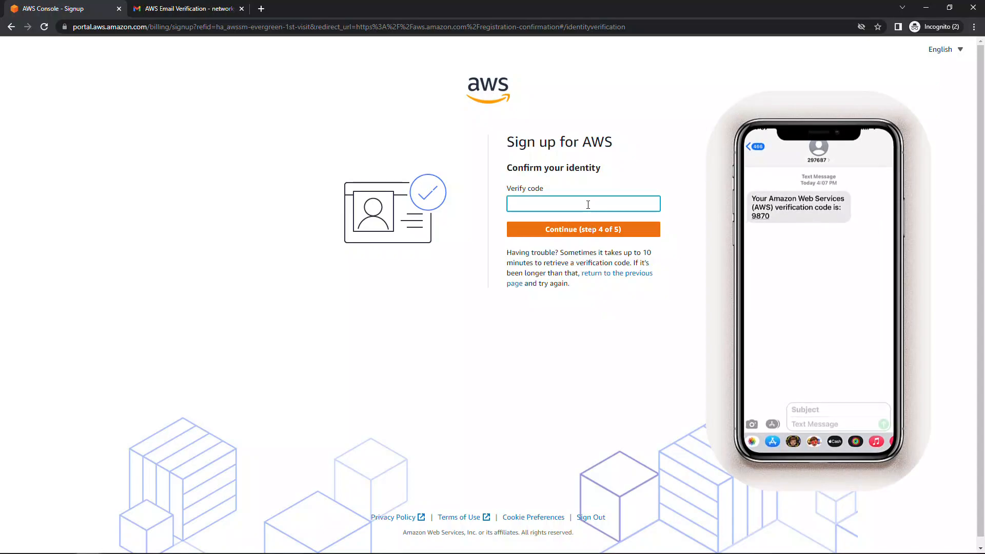
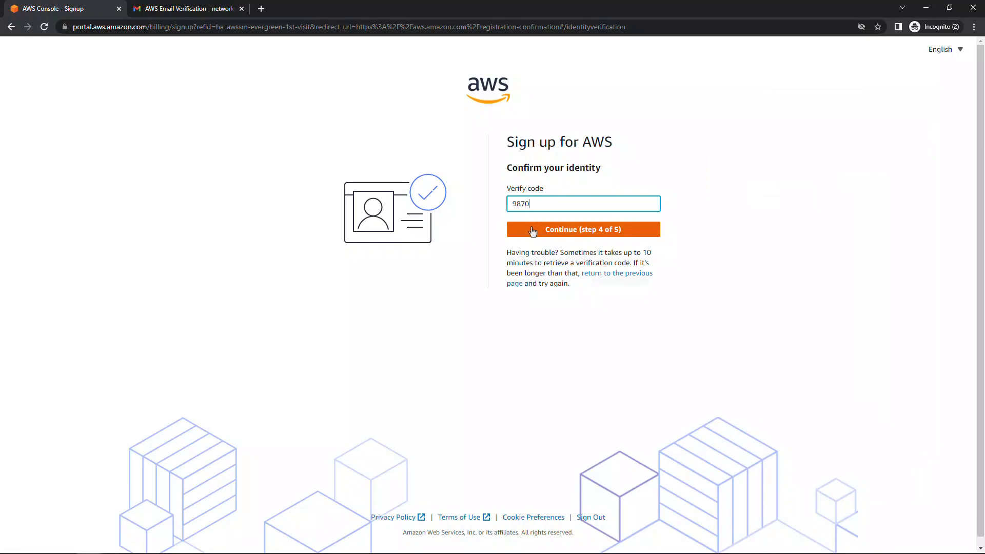
Submit the identity code and complete sign-up with the Basic support – Free plan.
click(532, 231)
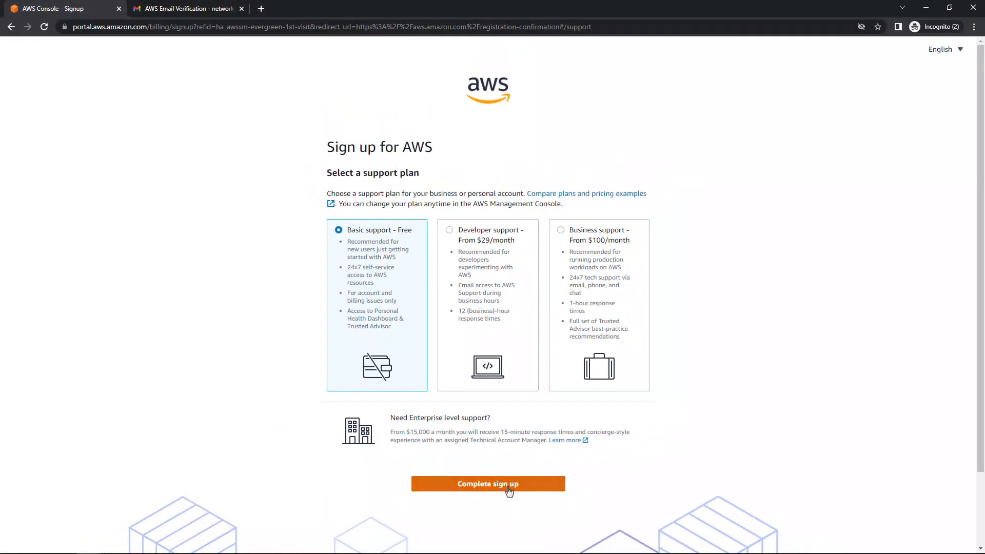
click(508, 491)
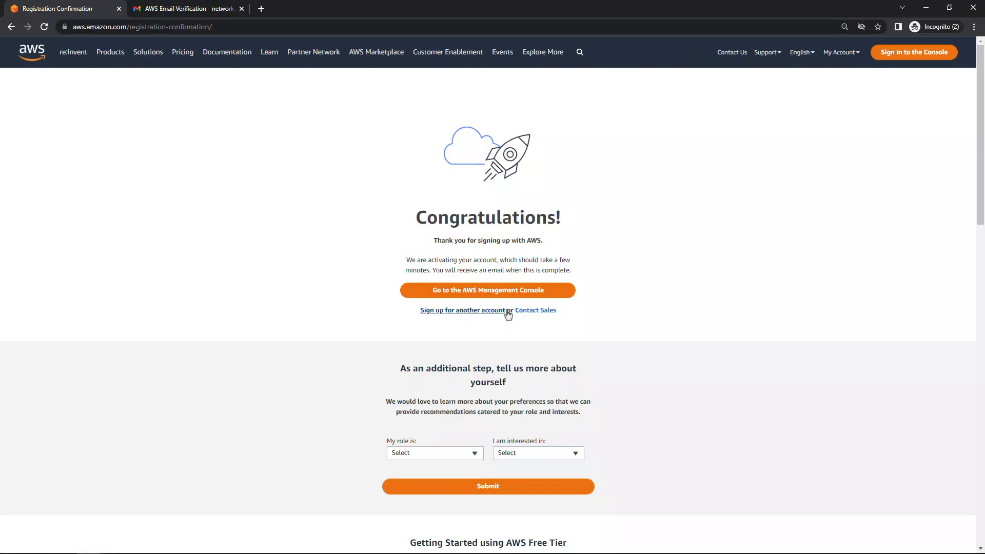
Sign in to the Management Console as root user with the account email, security check and password.
click(500, 292)
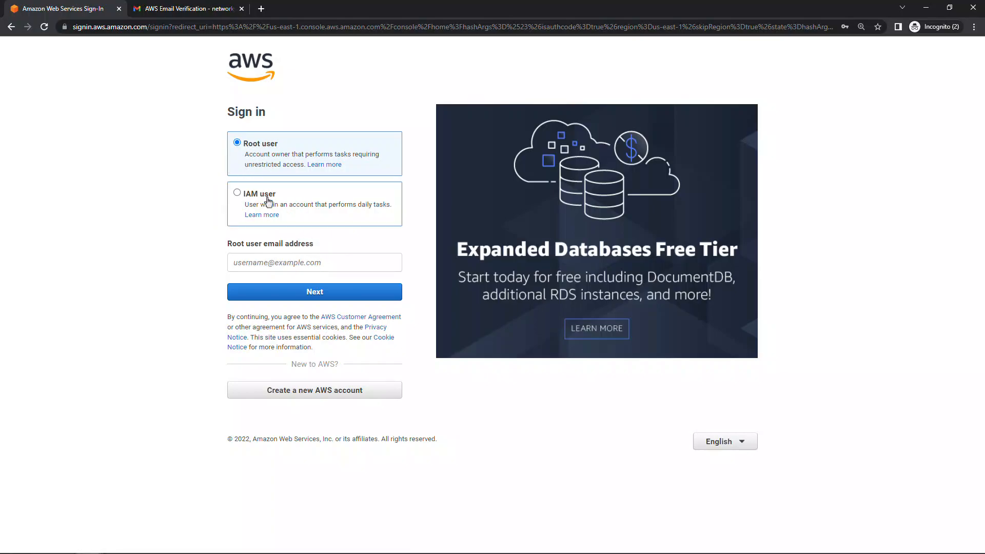
click(318, 262)
click(323, 291)
click(336, 229)
text(cs5c87)
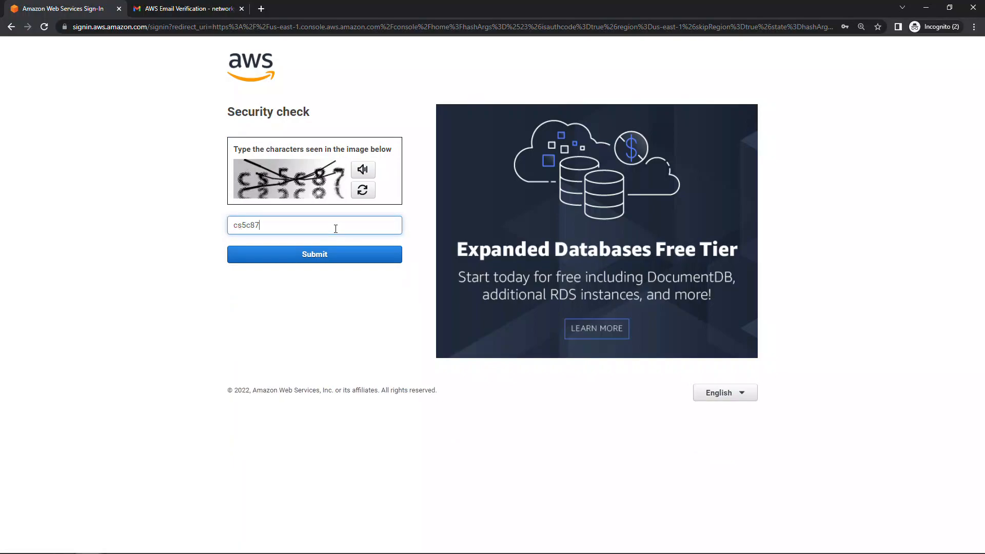
click(328, 255)
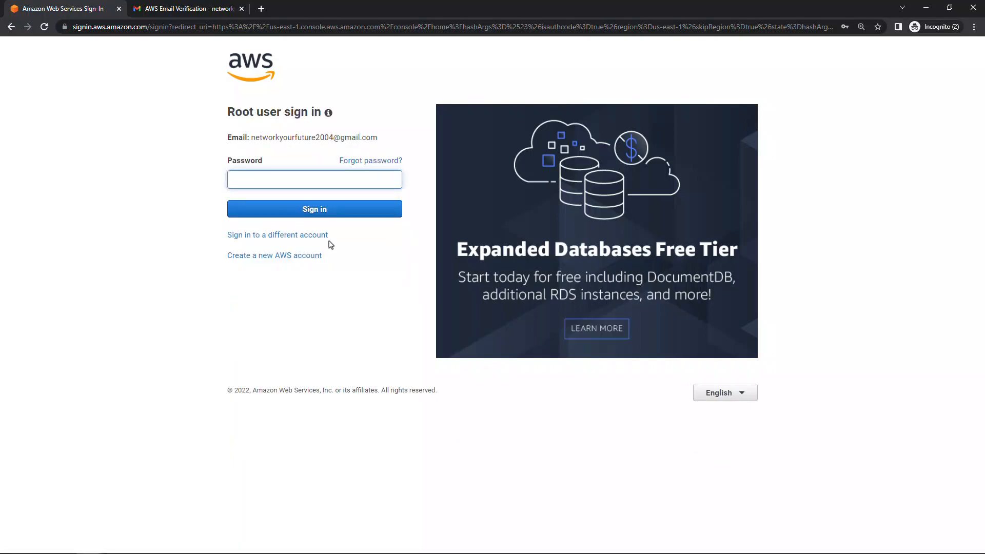
text(************)
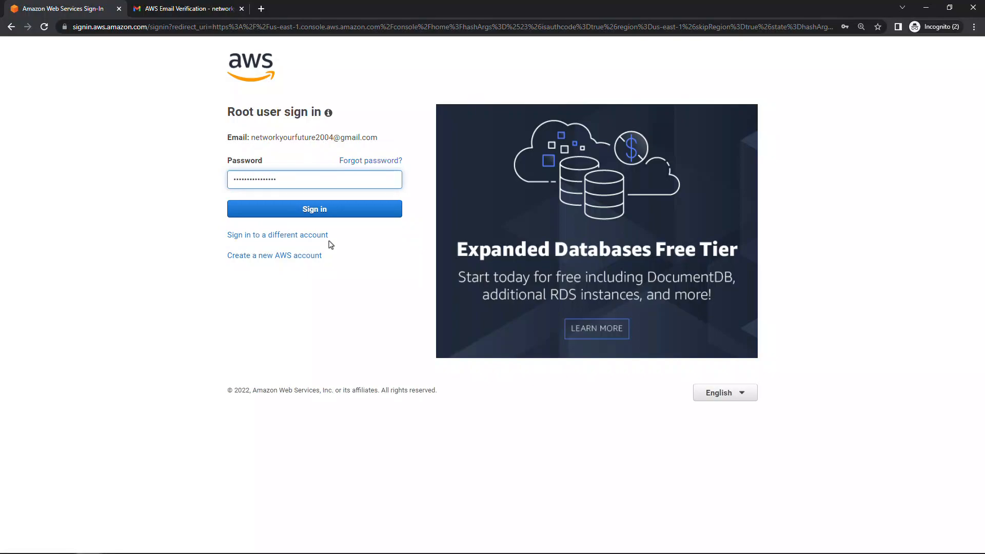
click(314, 210)
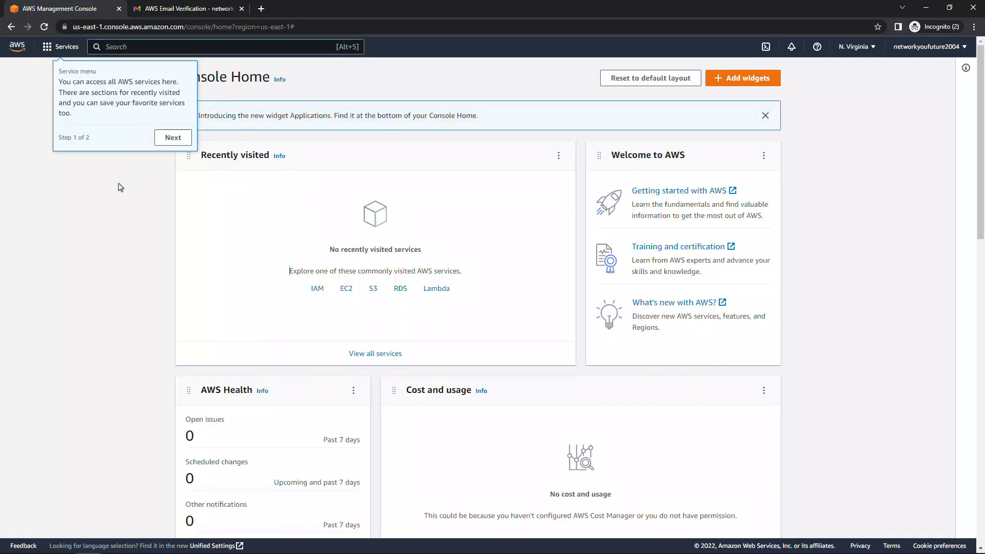
Finish the welcome tour, close the popup, and choose Billing Dashboard from the account menu.
click(171, 143)
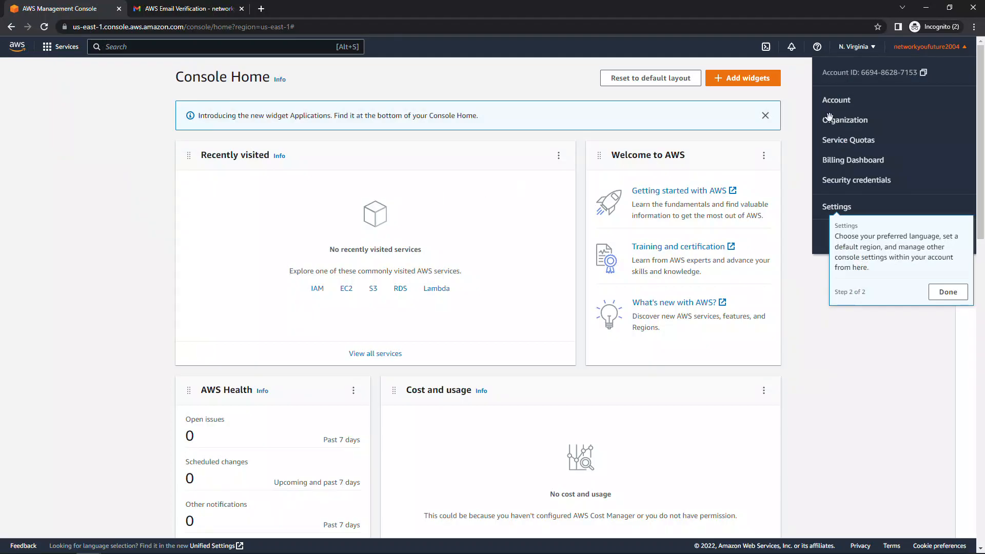
click(939, 287)
click(897, 335)
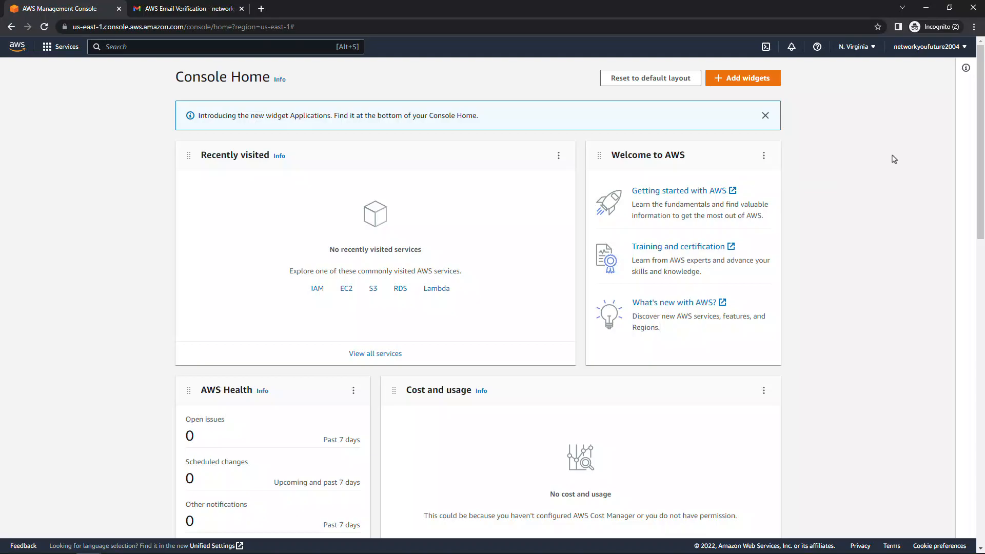
click(966, 50)
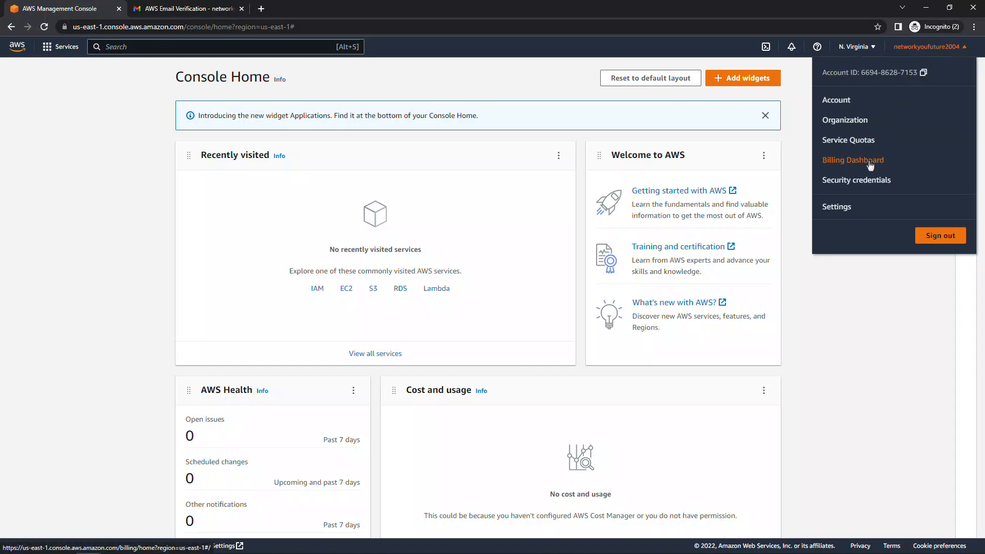
click(870, 164)
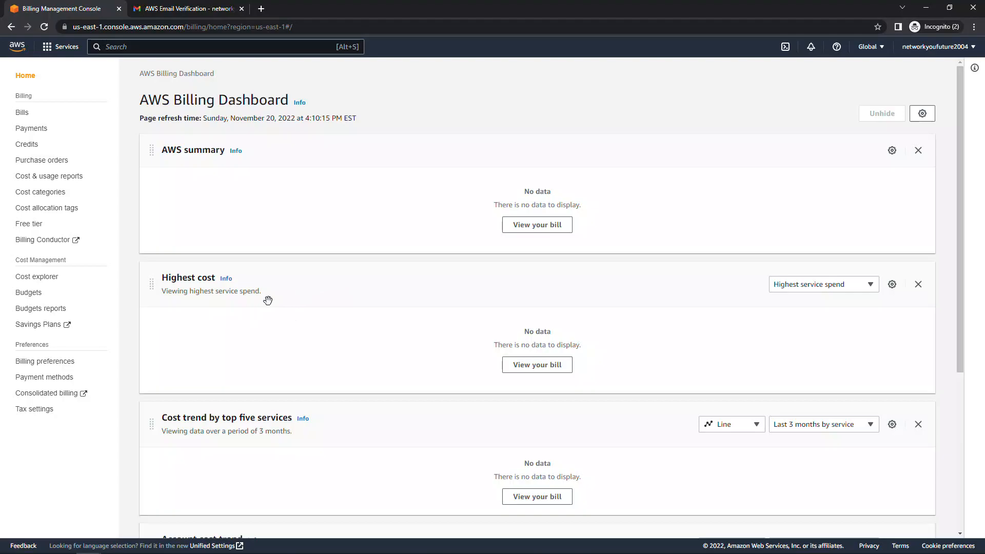
In Billing preferences, enable PDF invoices, Free Tier usage alerts and billing alerts to the account email, then save.
click(55, 361)
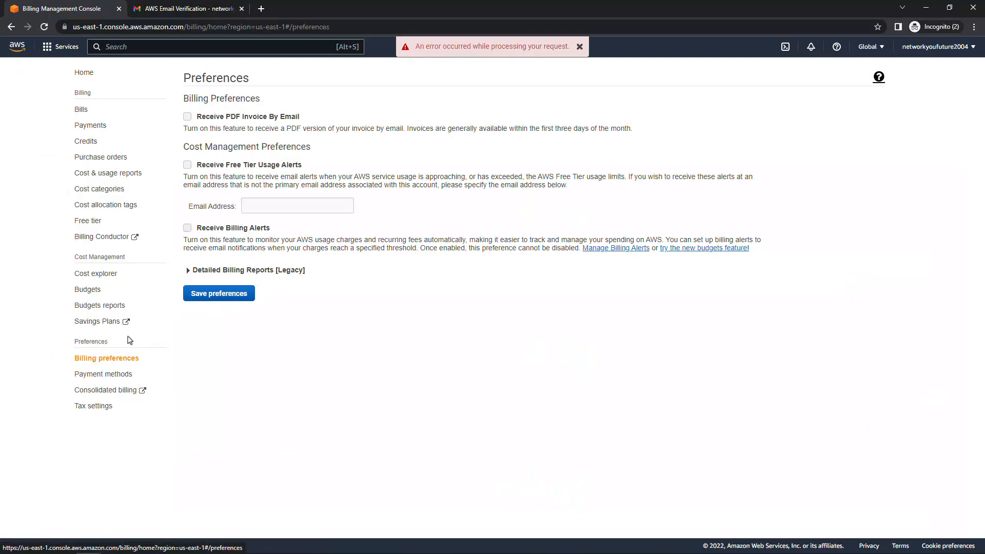
click(579, 47)
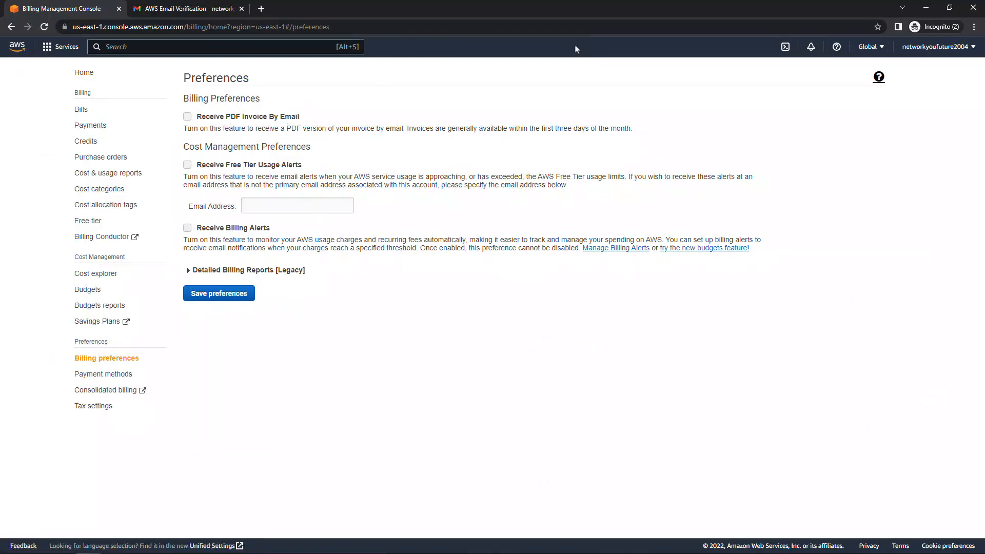
click(187, 117)
click(187, 165)
click(193, 230)
click(254, 204)
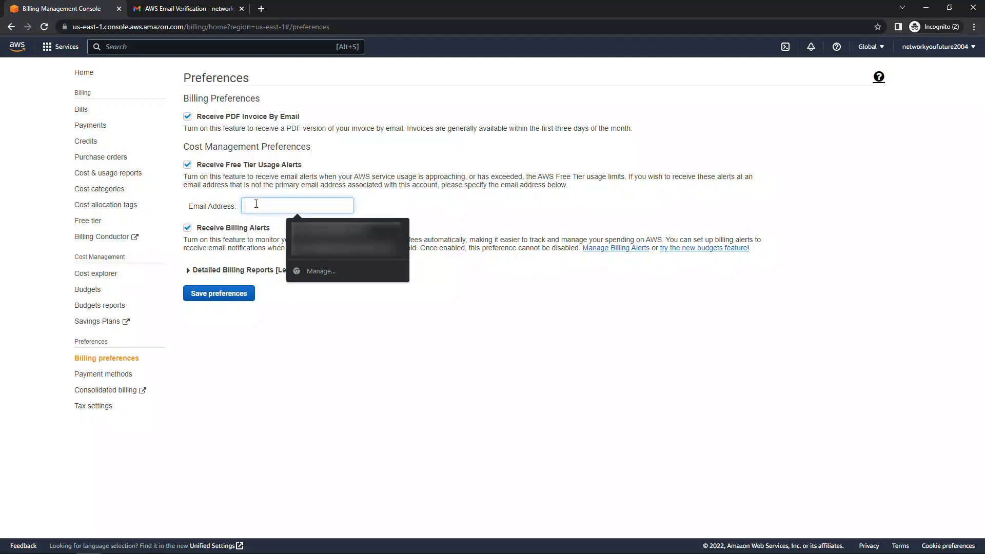
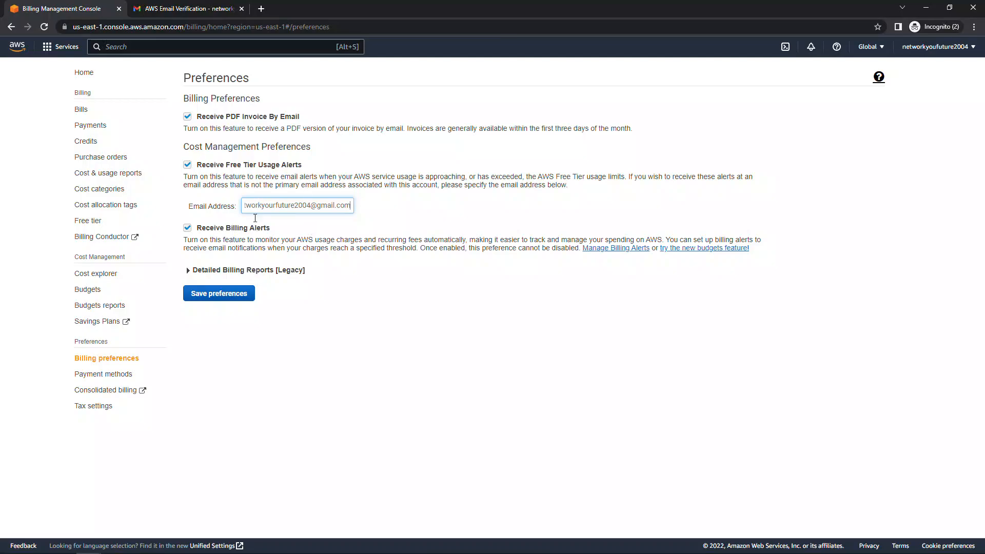
click(225, 294)
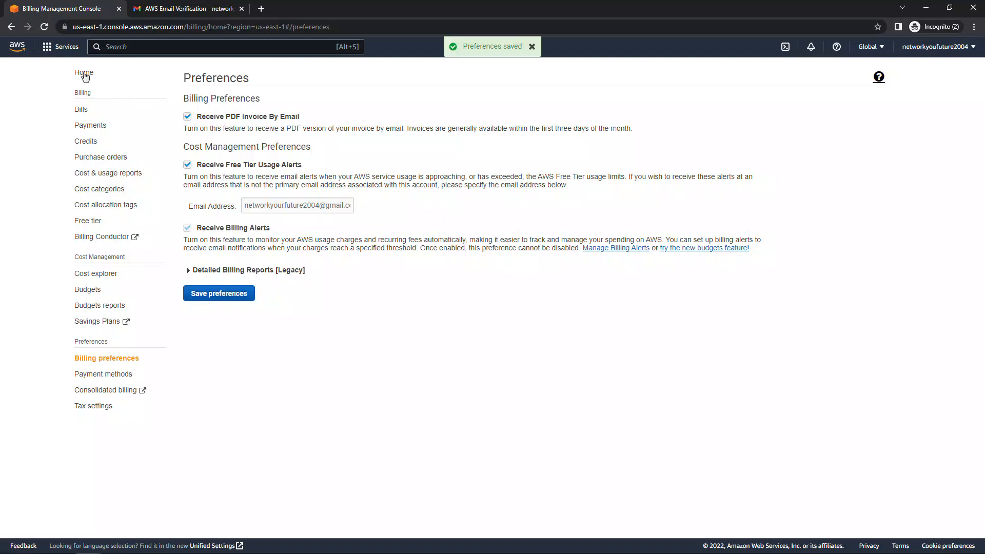
click(18, 48)
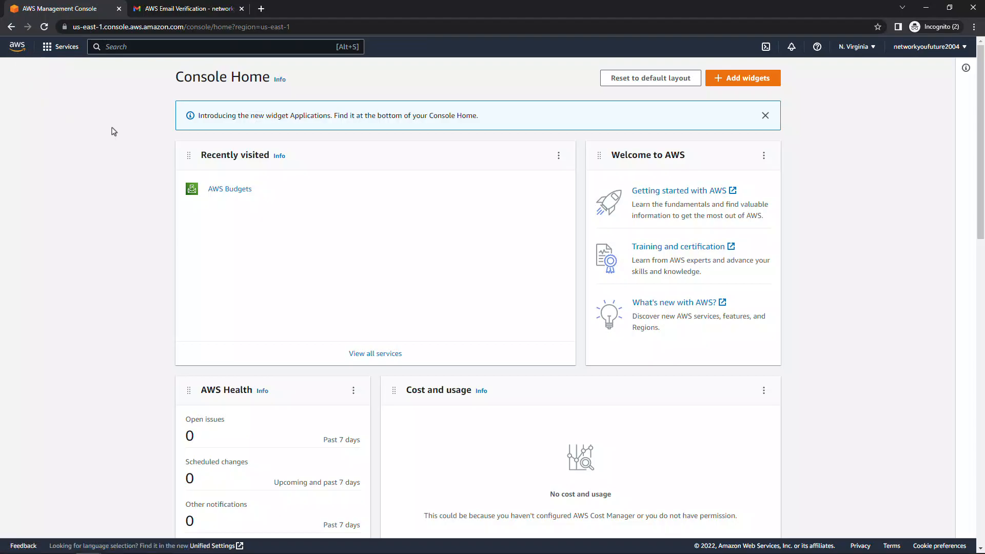
Search 'cloudwatch', open its Alarms page and dismiss the new-feature notice.
click(127, 48)
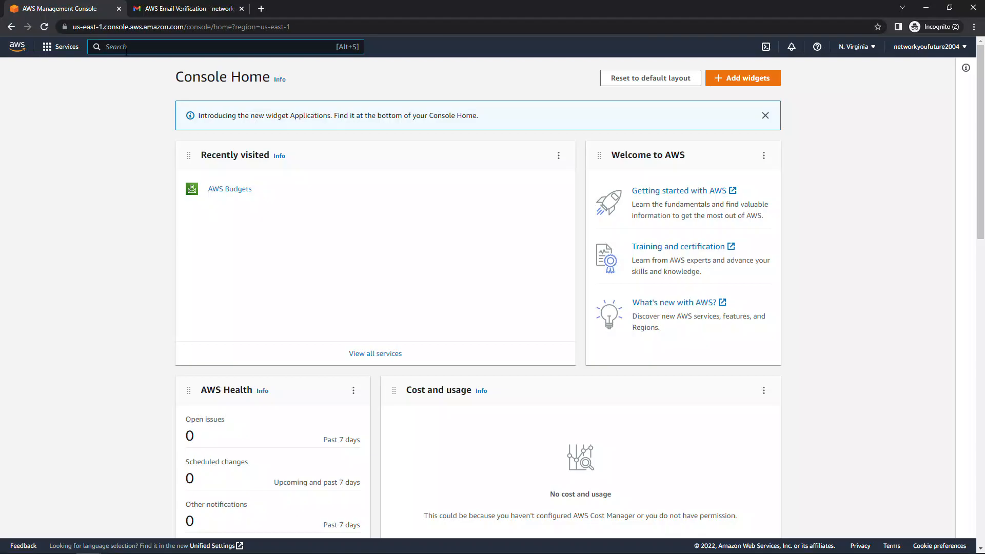
text(cloudwatch)
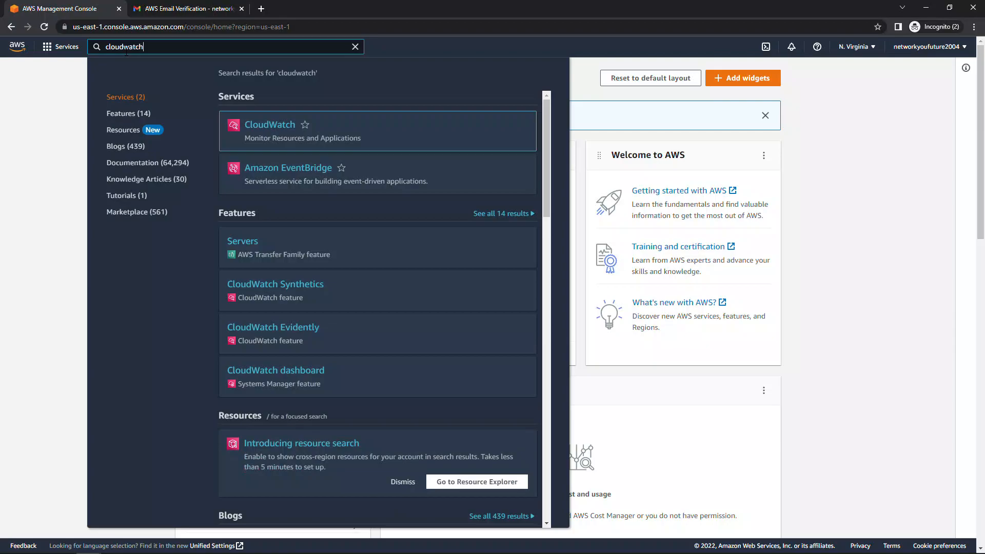
mouse_move(282, 130)
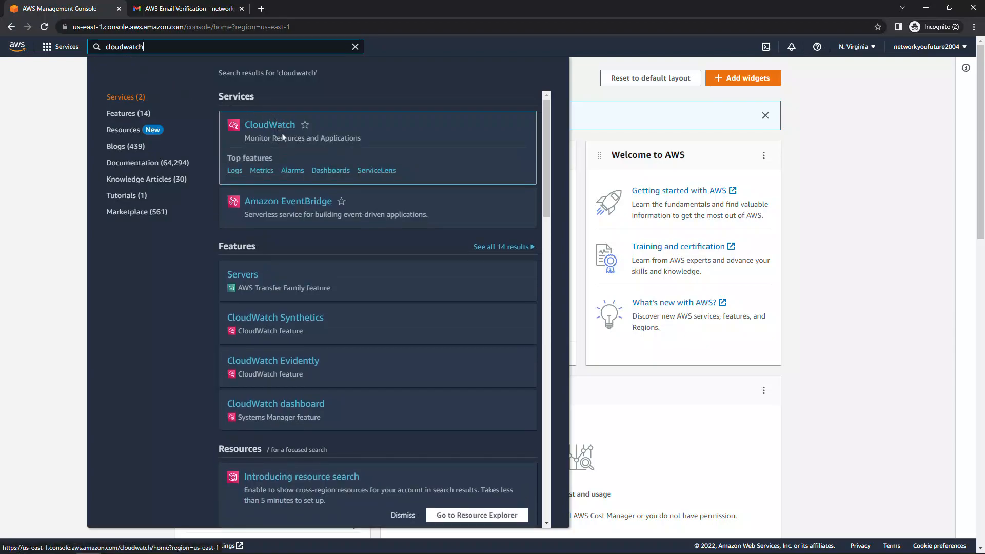
click(292, 171)
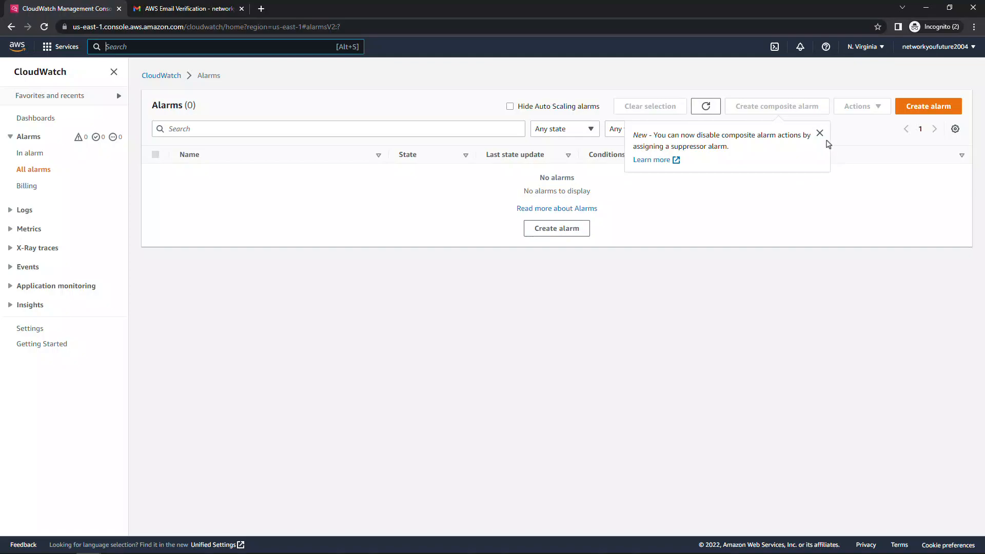
click(819, 135)
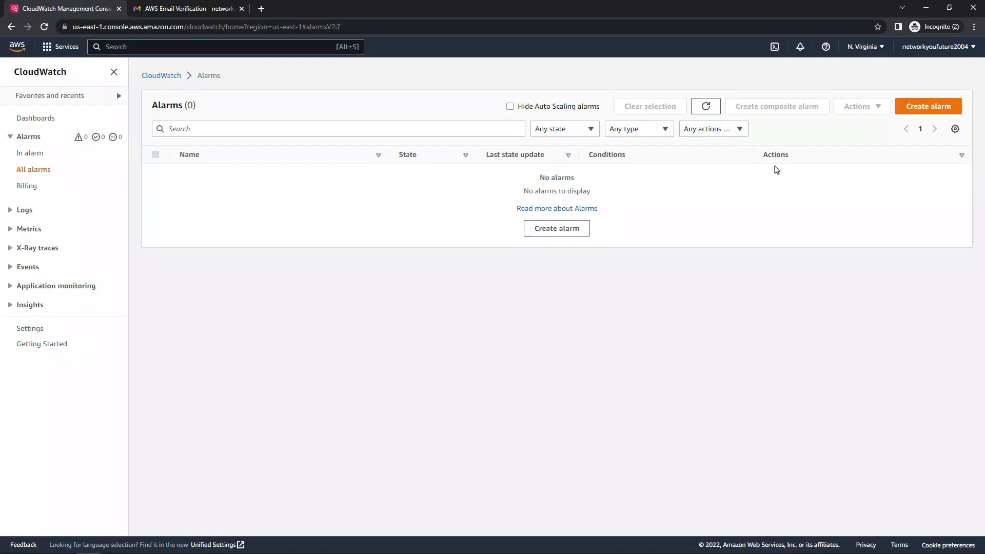
Start a new alarm based on the Billing Total Estimated Charge EstimatedCharges (USD) metric.
click(918, 109)
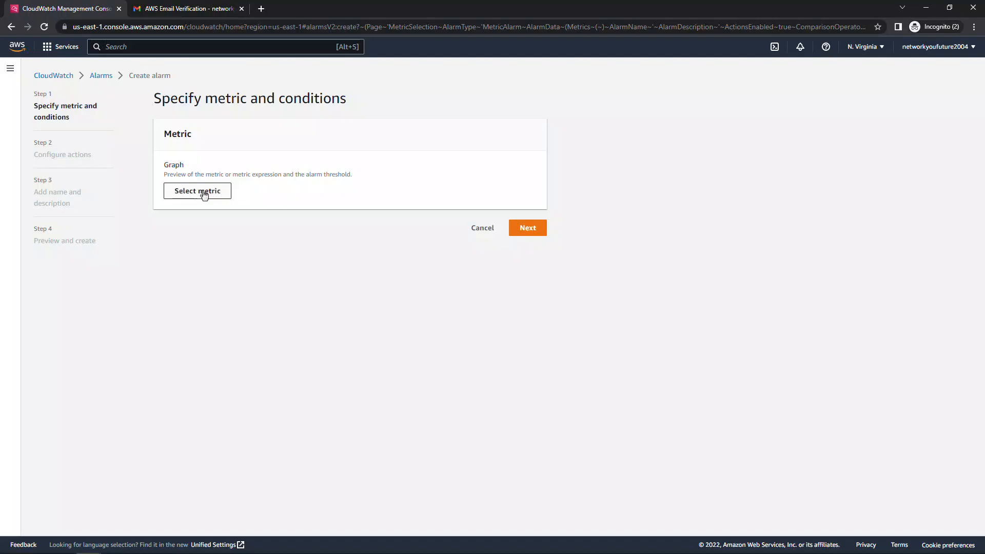
click(532, 234)
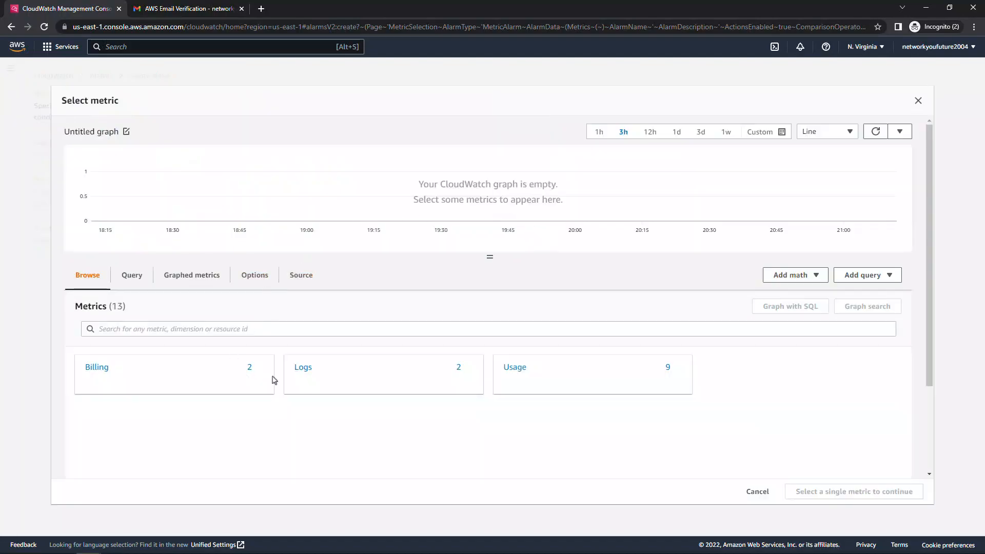
click(197, 371)
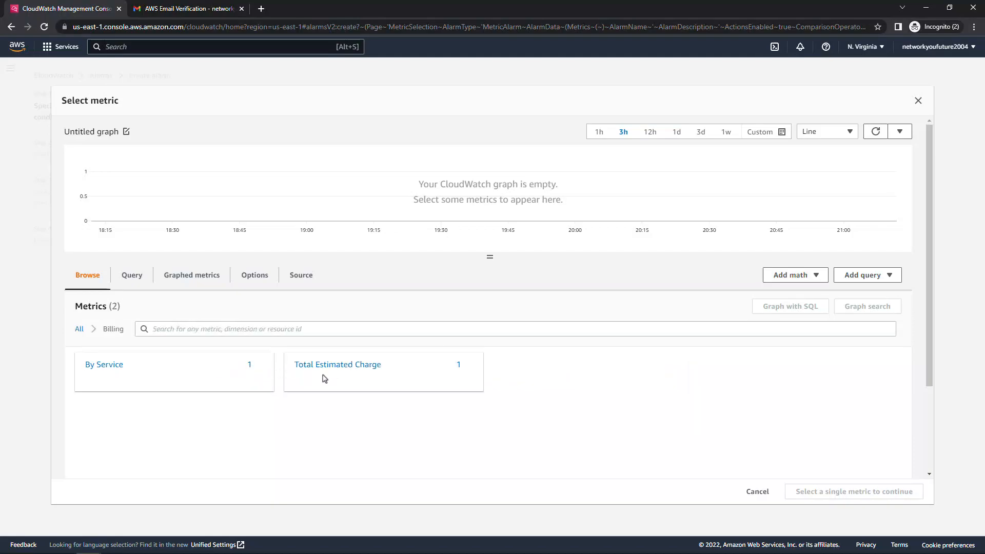
click(354, 366)
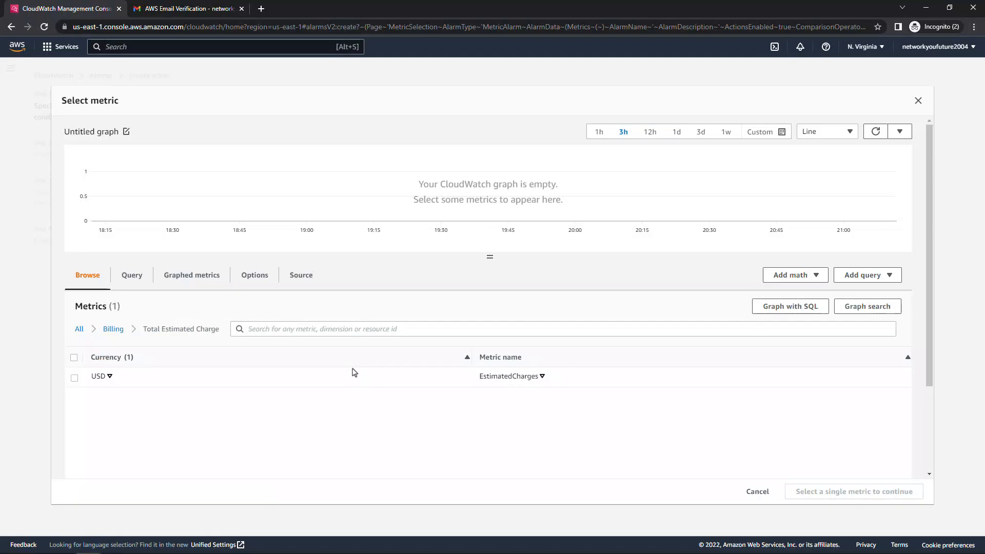
click(75, 378)
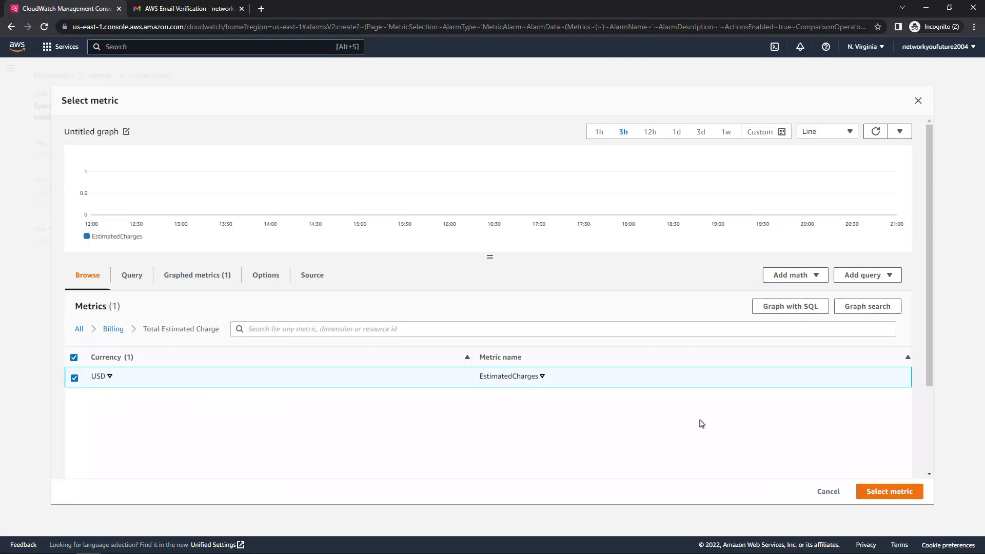
click(881, 495)
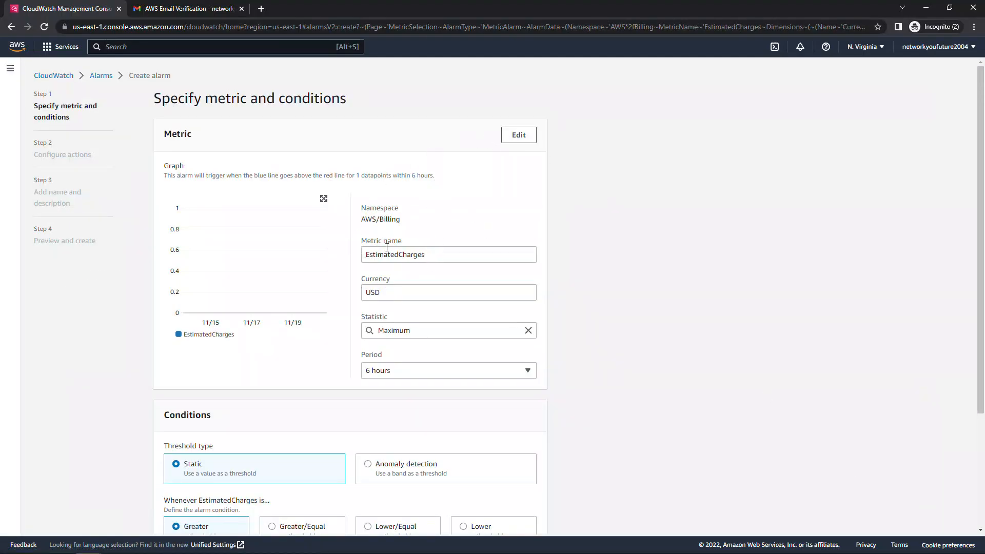
Set a static Greater-than threshold of 1 USD and continue to Configure actions.
scroll(399, 246, down, 1)
scroll(420, 255, down, 1)
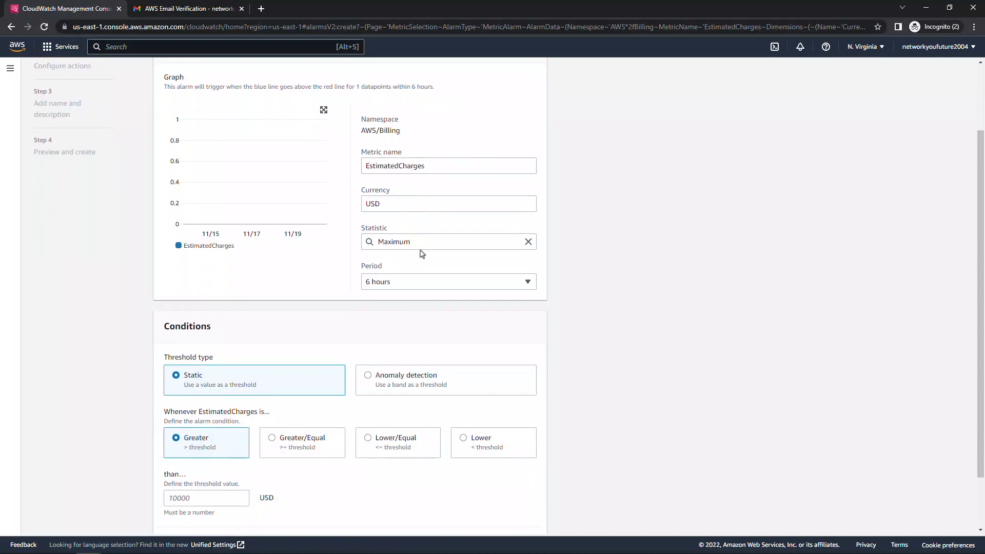
scroll(379, 248, down, 1)
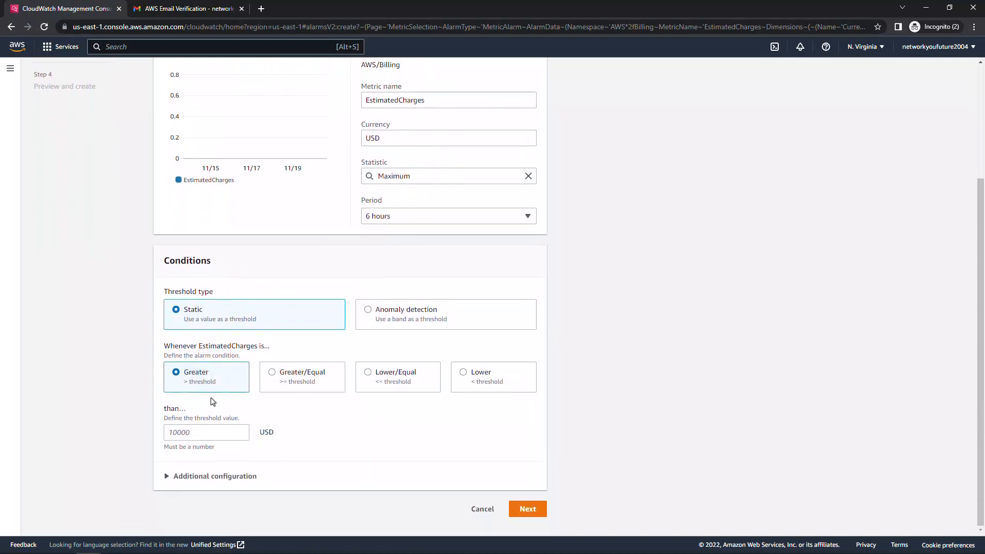
click(195, 432)
text(1)
click(529, 510)
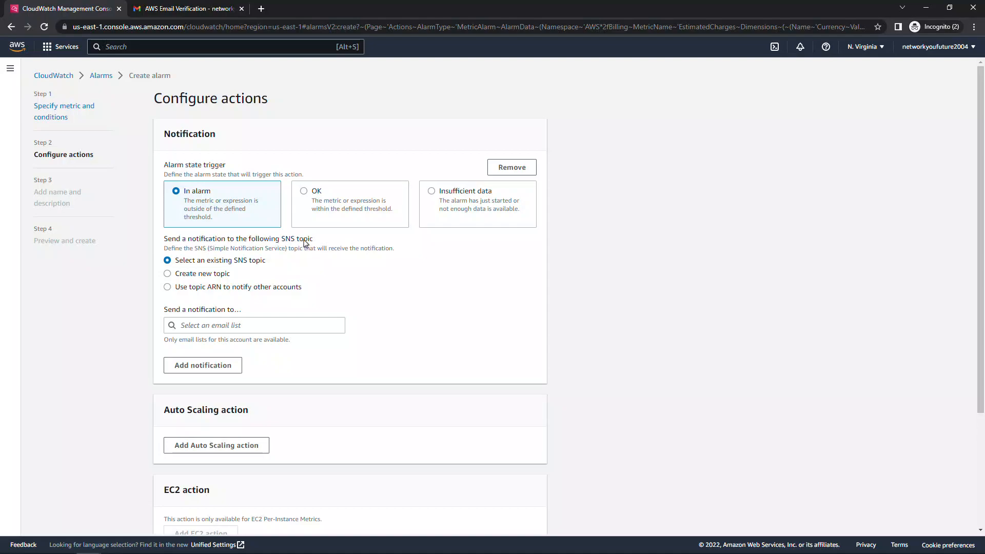
Create a new SNS topic that sends notifications to the account's email address.
click(168, 275)
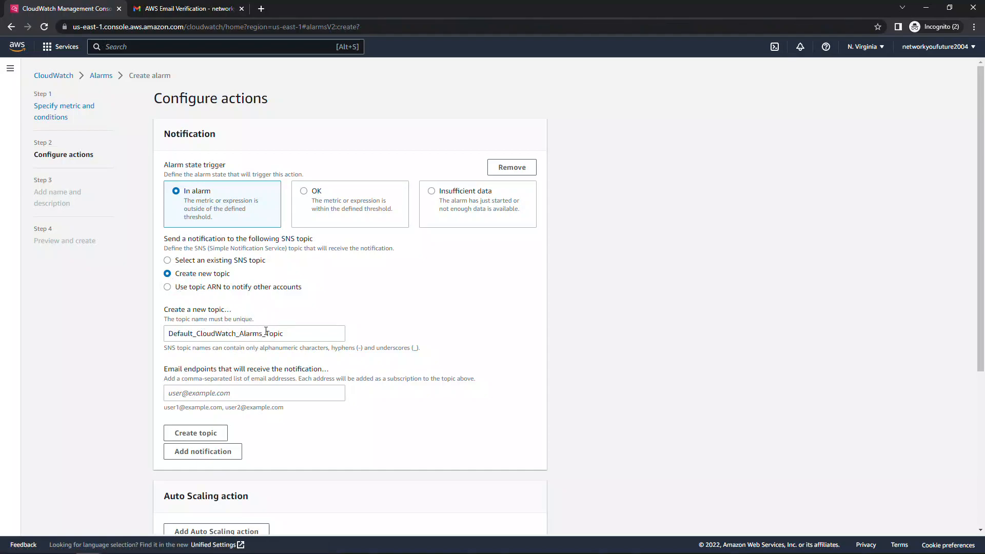
scroll(266, 332, down, 1)
click(226, 342)
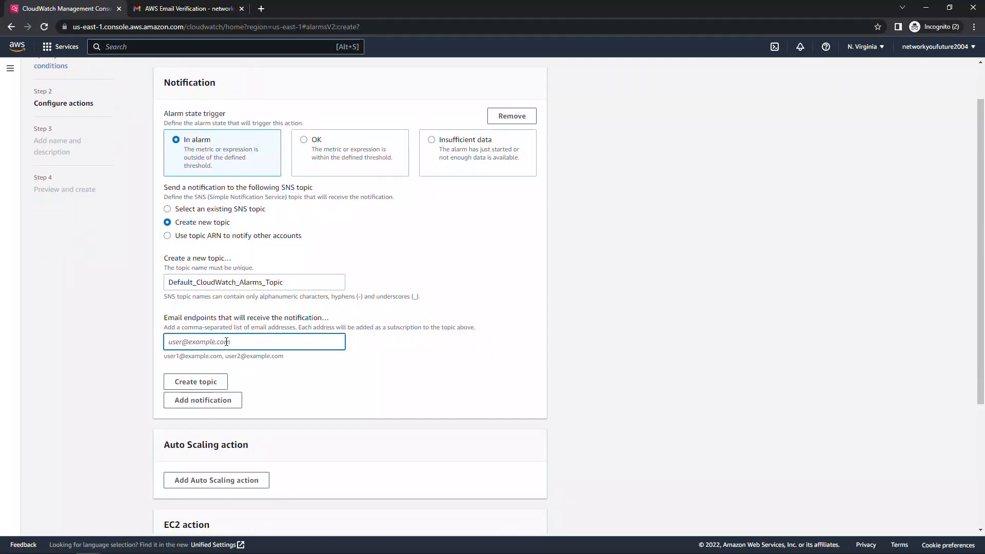
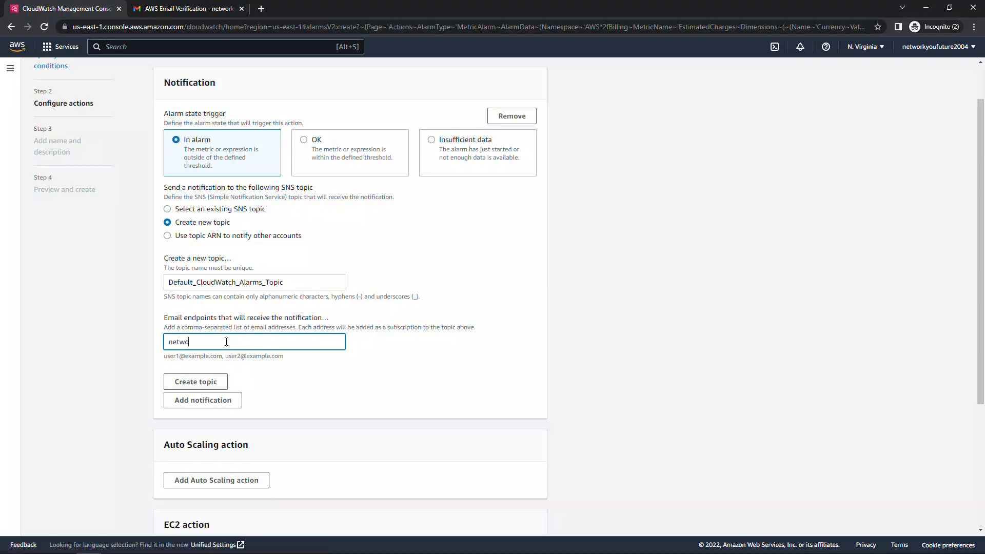
click(205, 382)
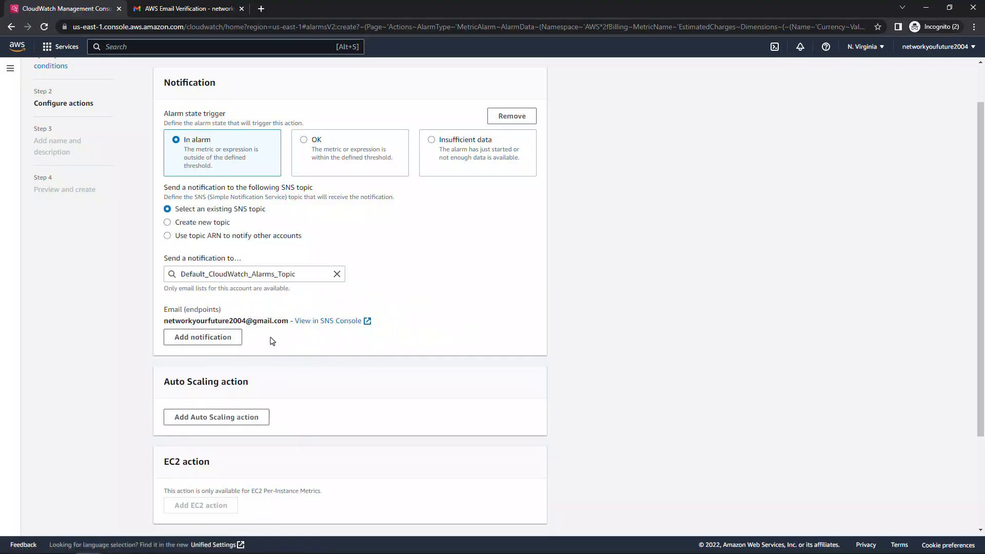
Advance to the naming step and begin entering the alarm name BillingExceeded.
scroll(273, 341, down, 3)
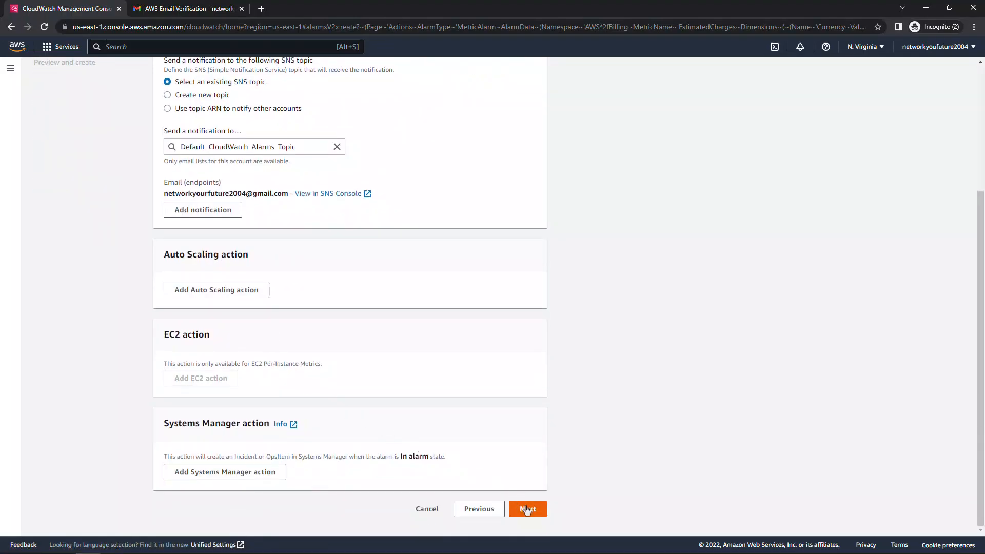
click(527, 510)
click(213, 180)
text(BillingExceeded)
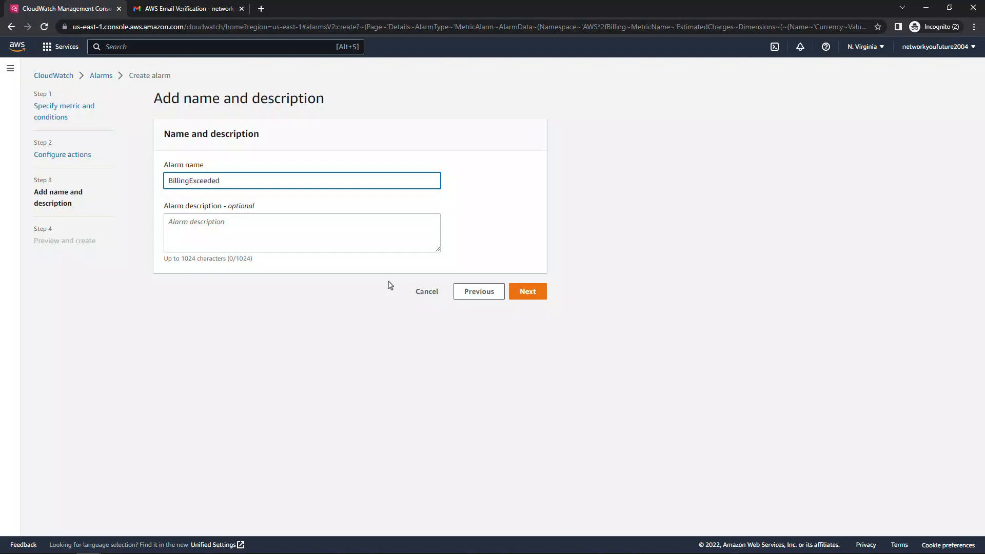
Review the Preview and create summary, then create the BillingExceeded alarm.
click(527, 291)
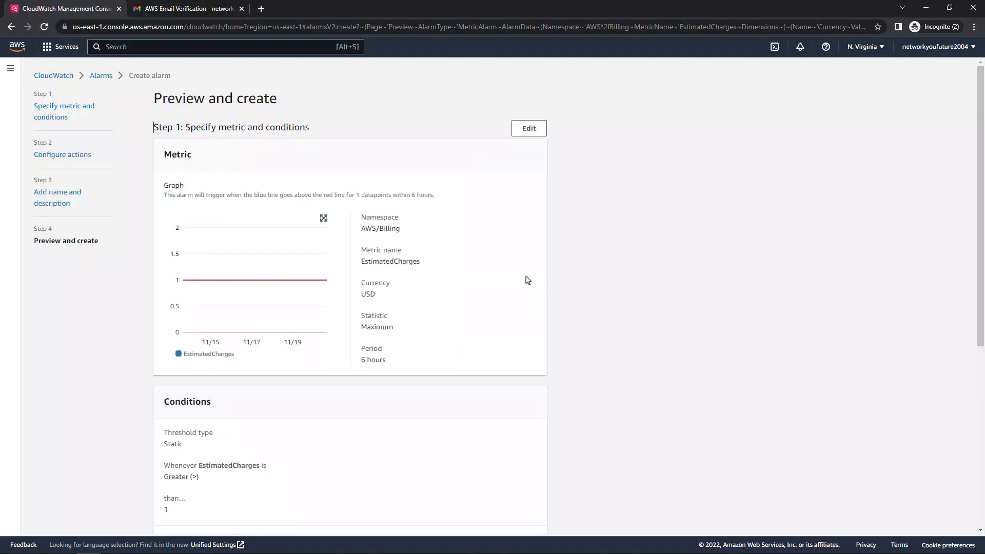
scroll(512, 297, down, 6)
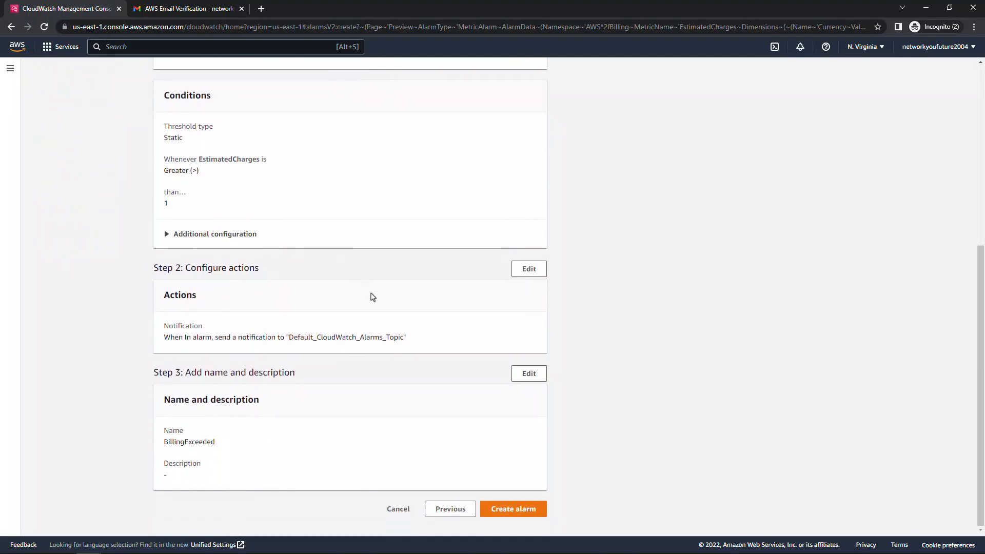
scroll(373, 297, up, 6)
scroll(398, 308, down, 6)
scroll(426, 343, up, 6)
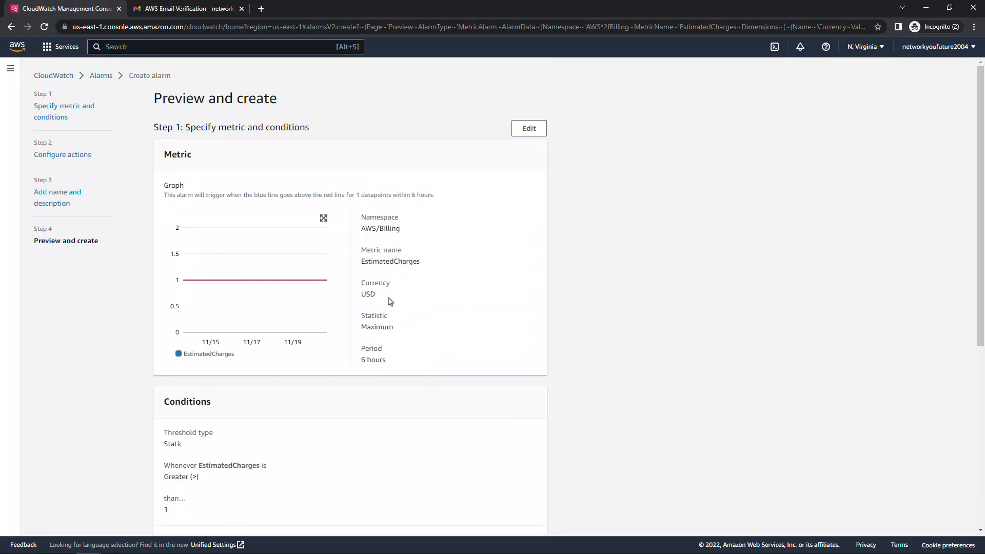
scroll(402, 310, down, 5)
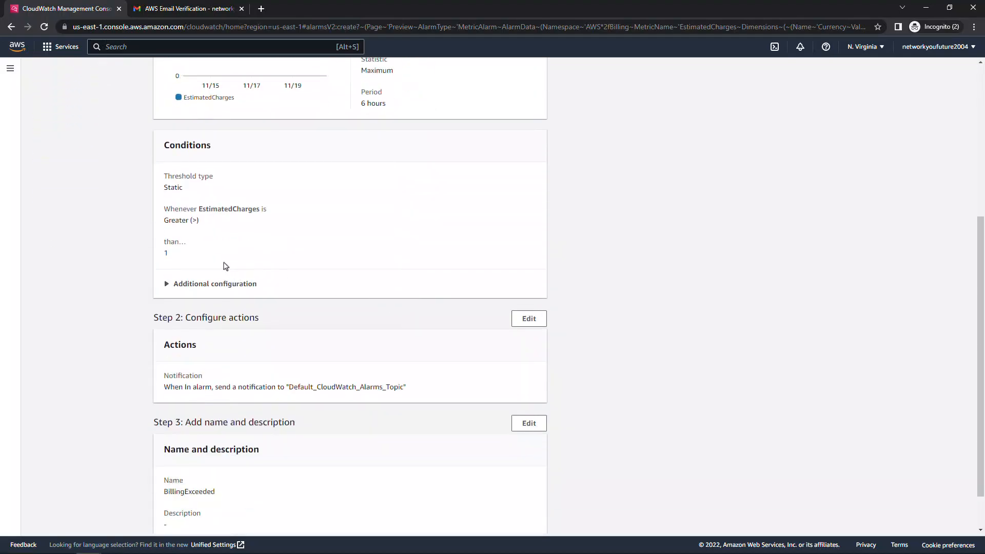
scroll(440, 338, down, 1)
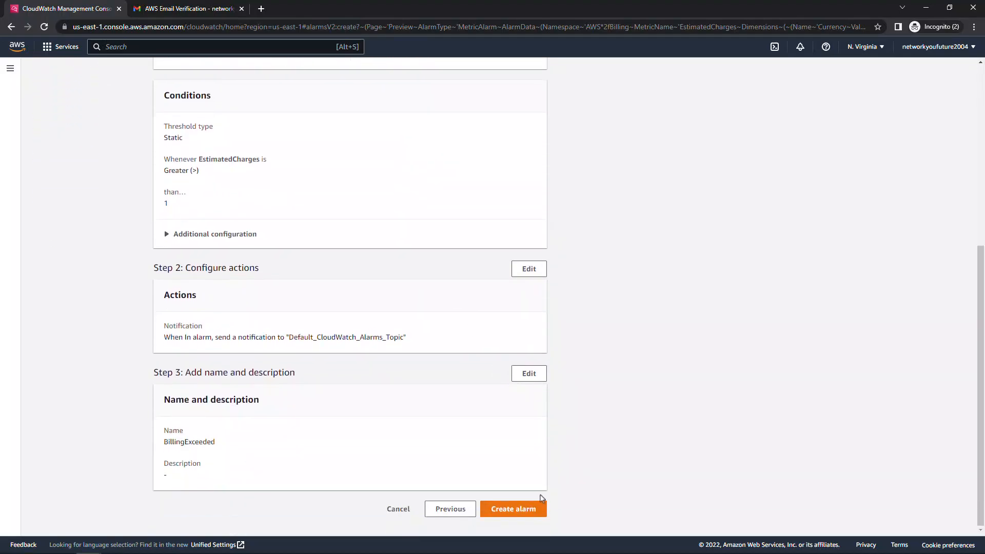
click(517, 509)
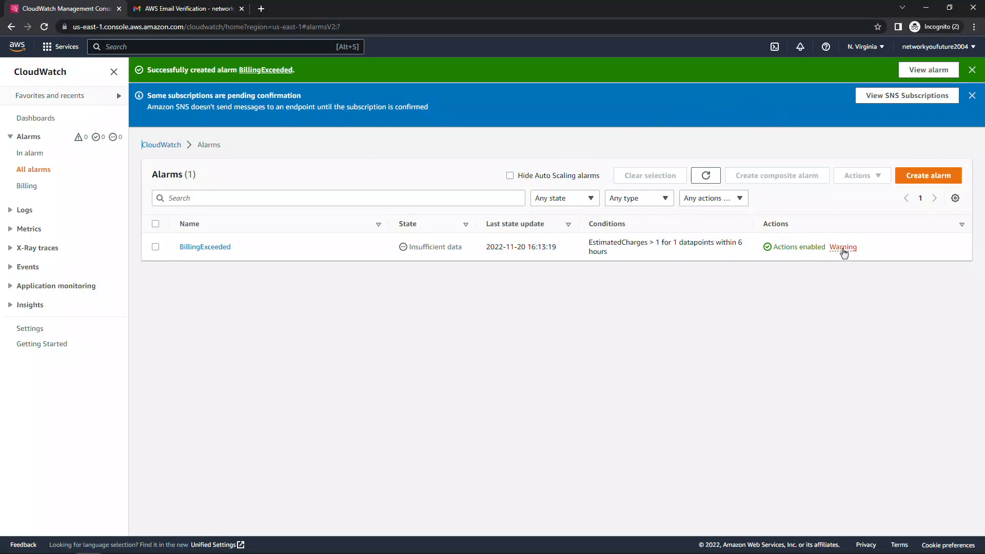
In Gmail, open the AWS Subscription Confirmation email and confirm the subscription.
click(190, 9)
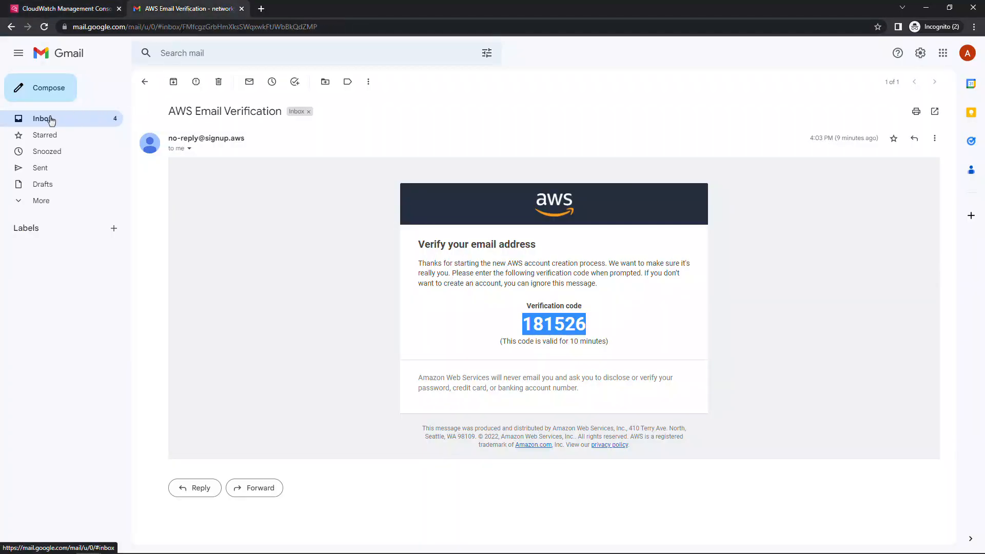
click(50, 120)
click(310, 222)
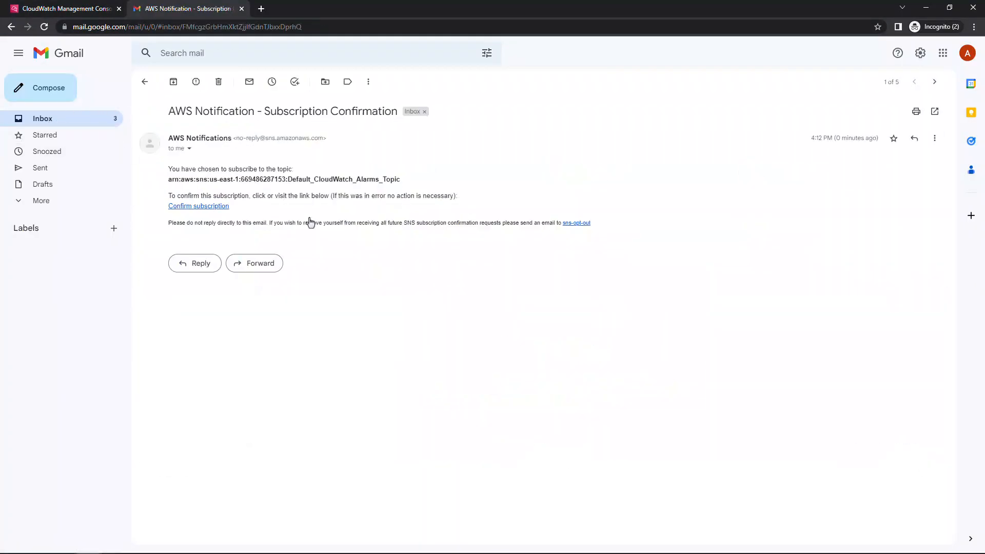
click(211, 210)
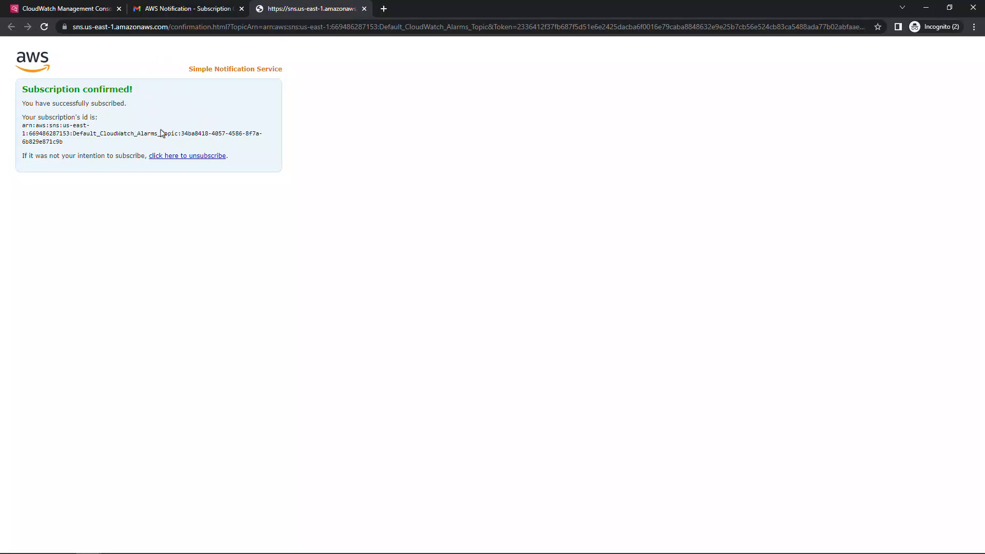
Back in CloudWatch, view SNS subscriptions and select the confirmed email subscription.
click(70, 8)
click(927, 100)
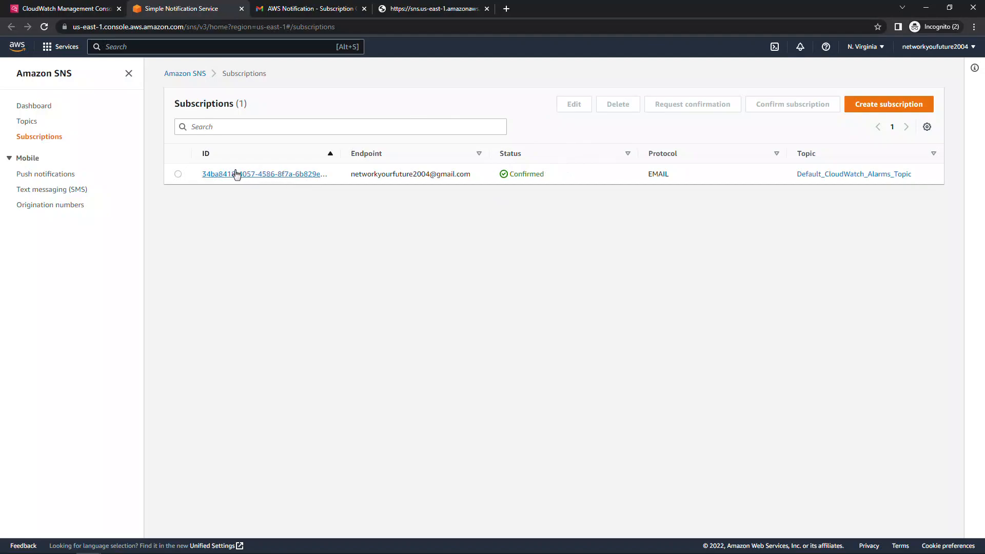
click(178, 174)
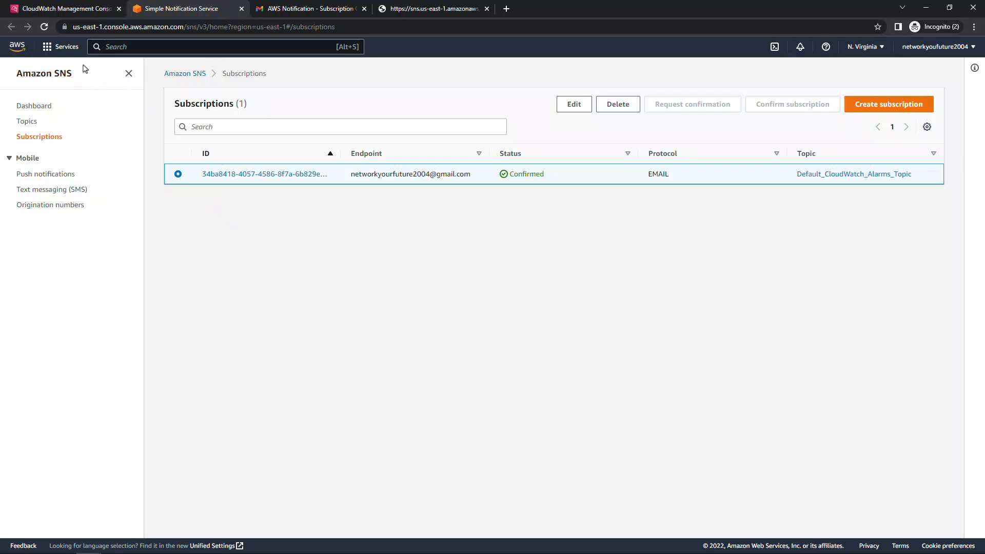
Open IAM through the Services menu's Security, Identity, & Compliance category.
click(50, 51)
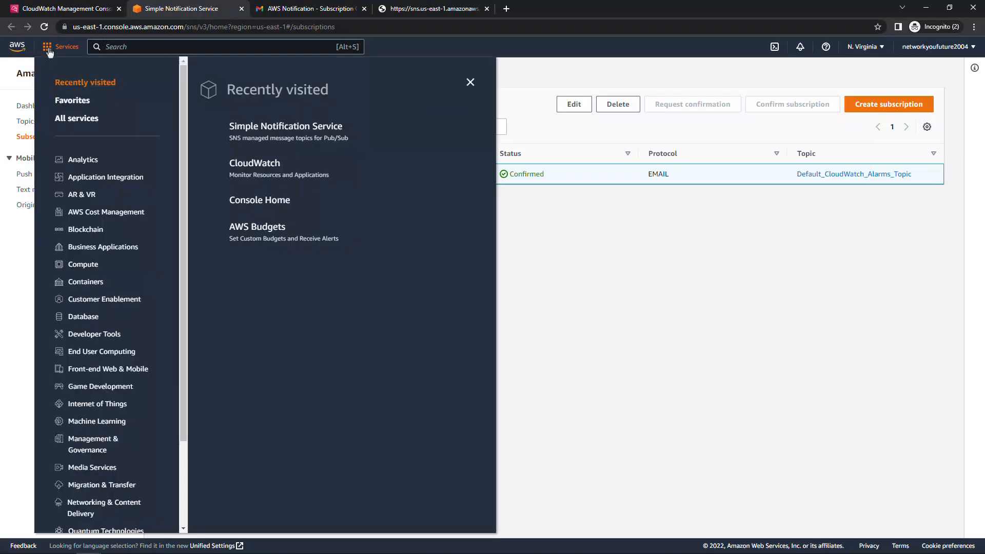
scroll(129, 262, down, 3)
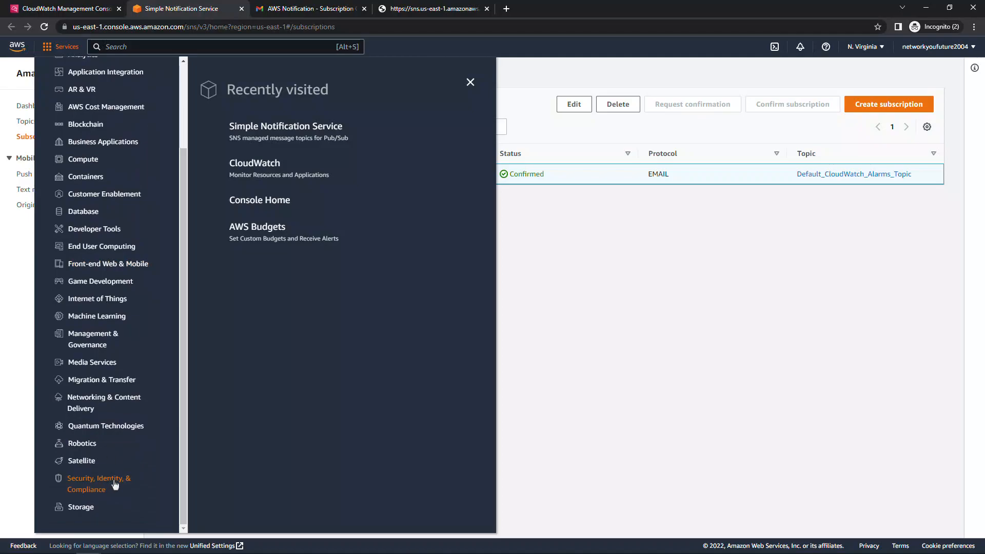
click(82, 484)
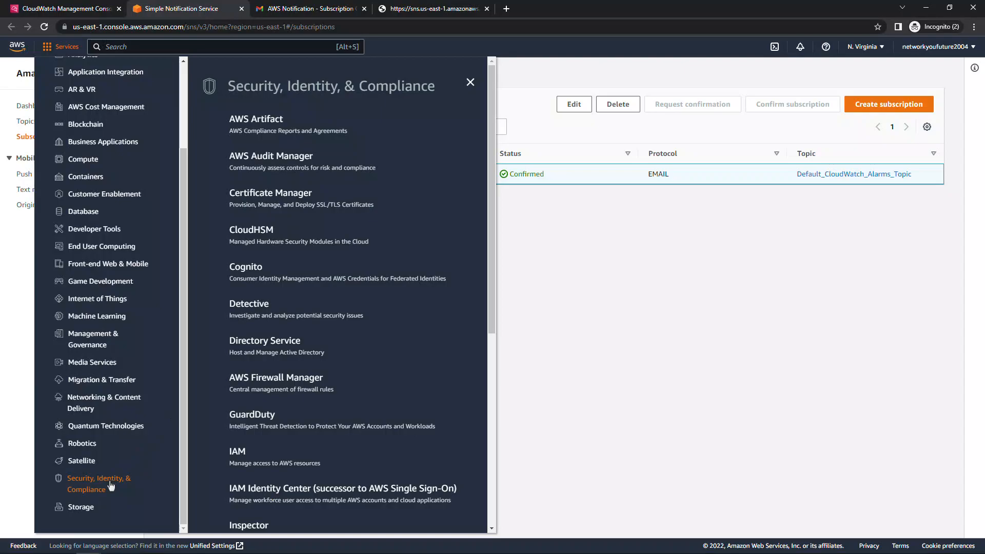
click(238, 453)
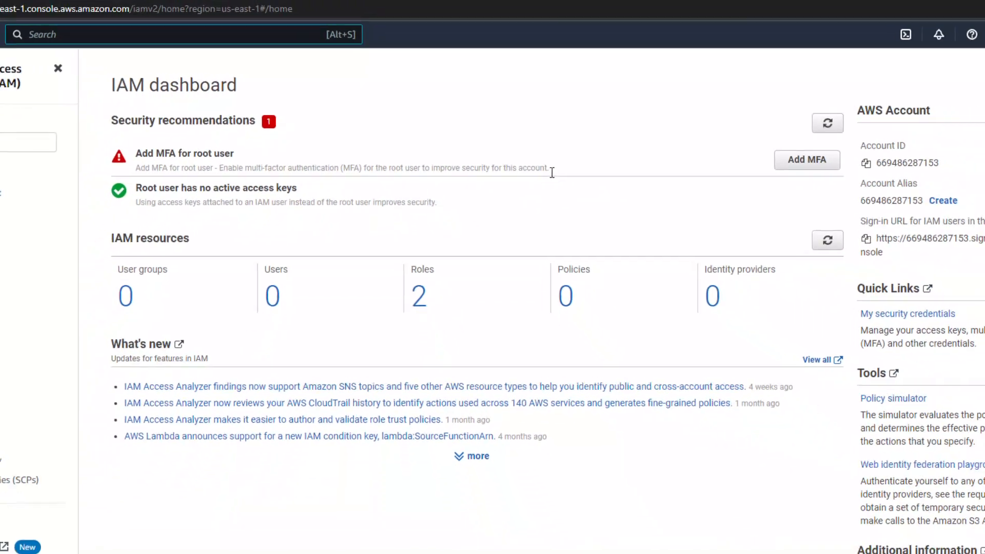
Choose Add MFA for the root user, then Activate MFA on Your Security Credentials.
click(807, 160)
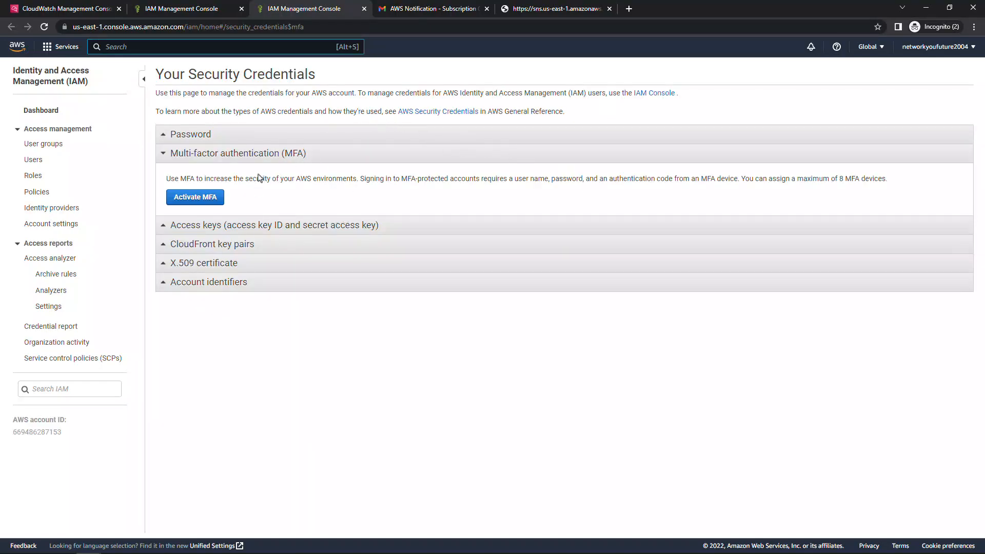
click(197, 198)
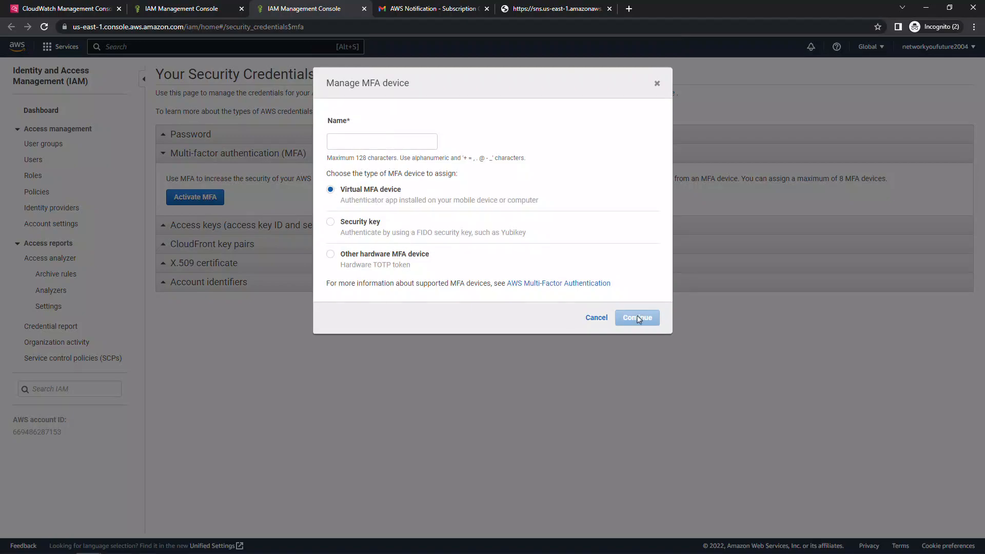
Name the virtual MFA device GoogleAuthenticator and continue to its setup.
click(382, 143)
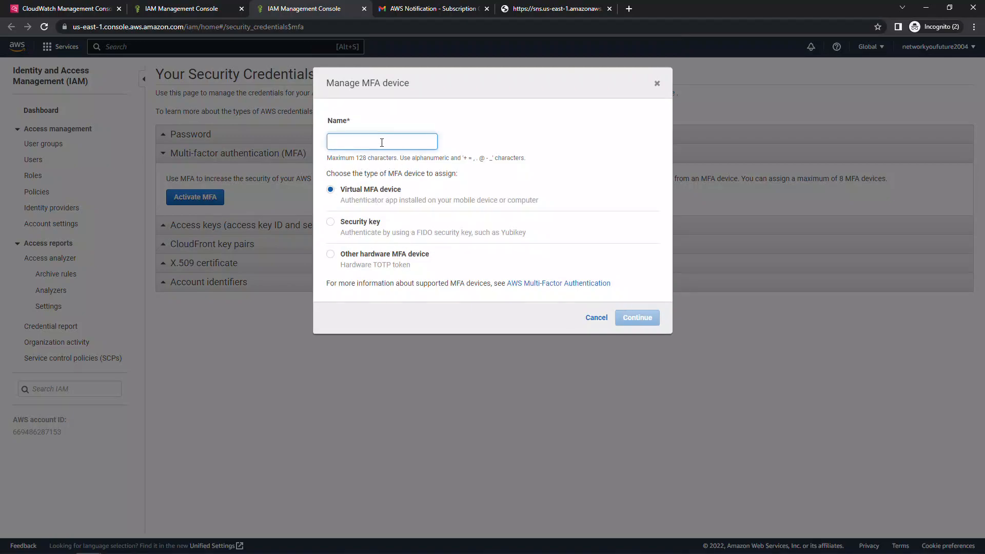
text(GoogleAuthenticator)
click(636, 322)
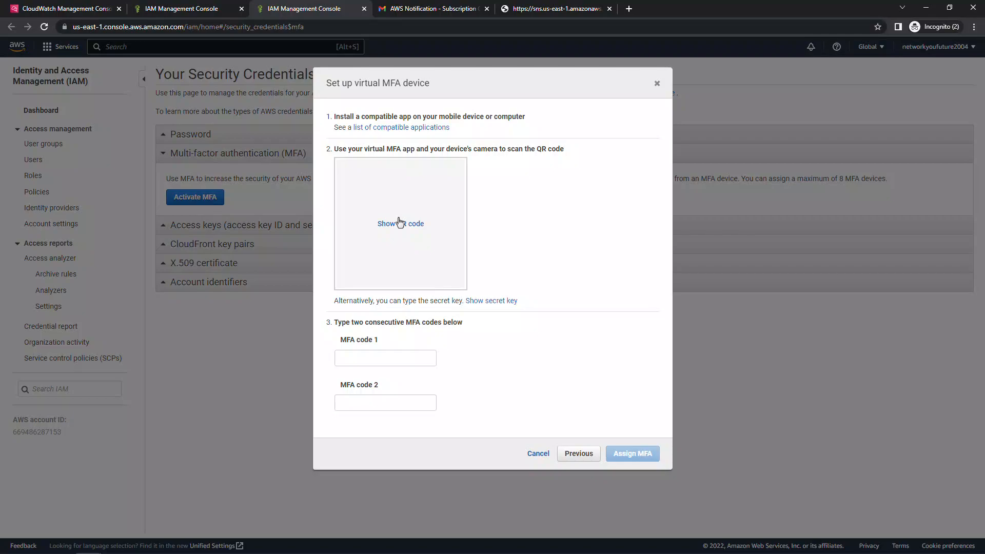
Show the QR code, enter two consecutive authenticator codes, and assign the MFA device.
click(400, 223)
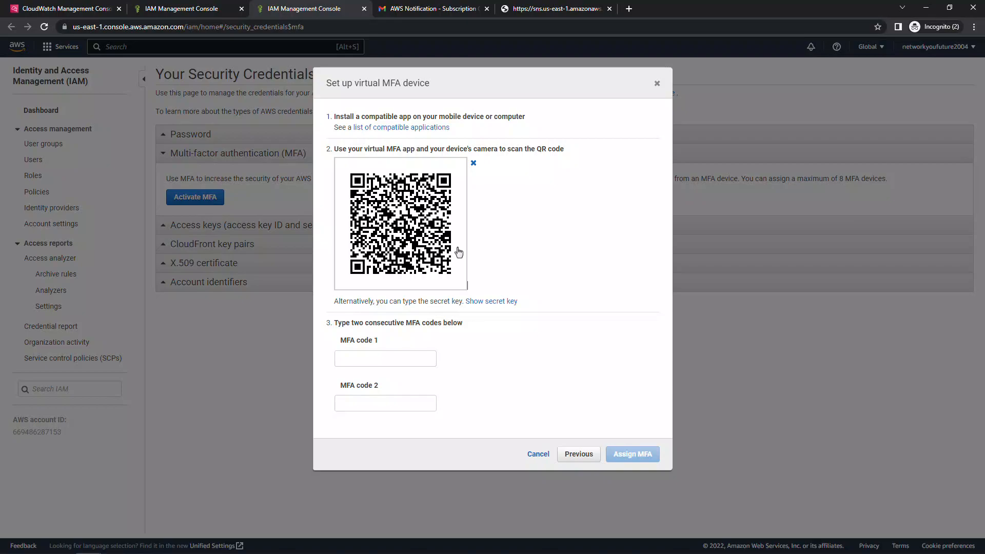
click(422, 359)
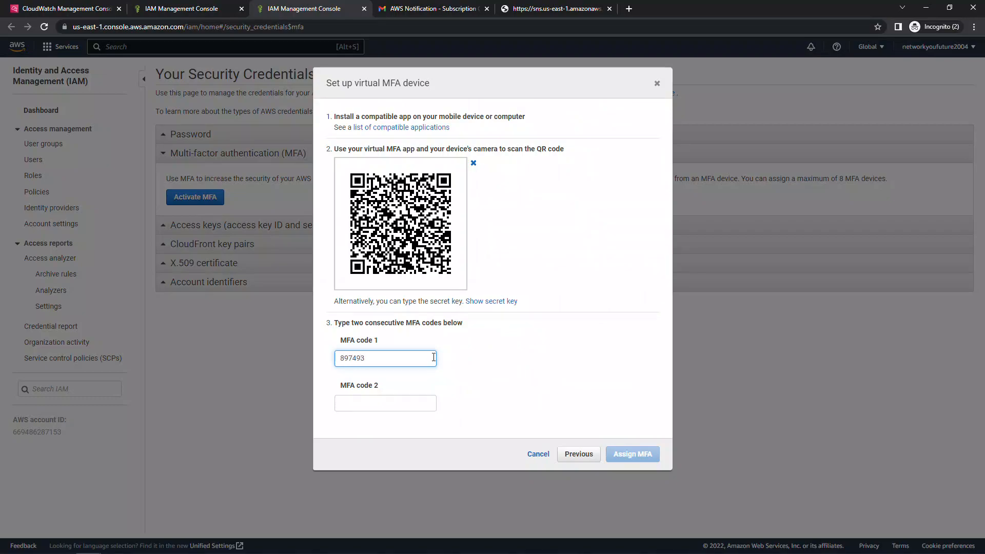
click(407, 406)
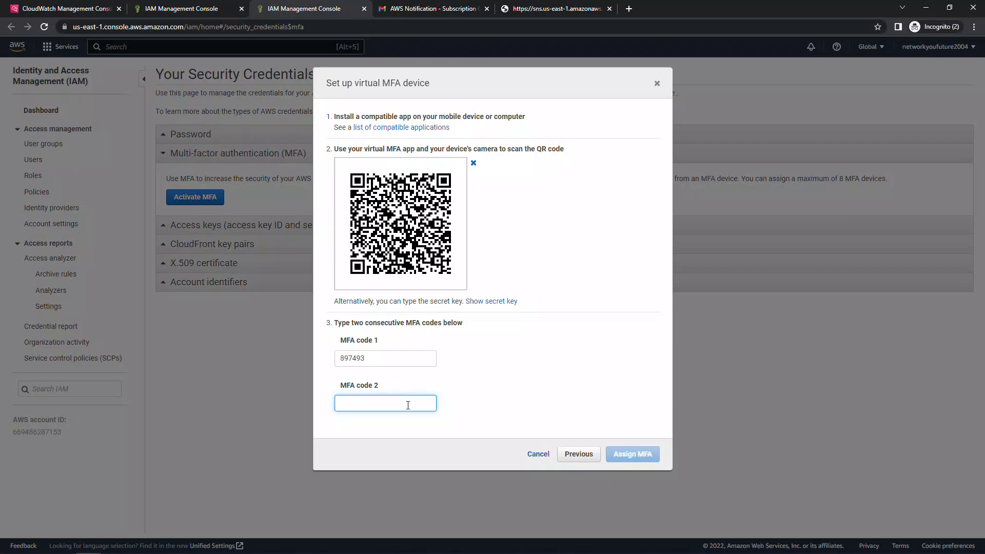
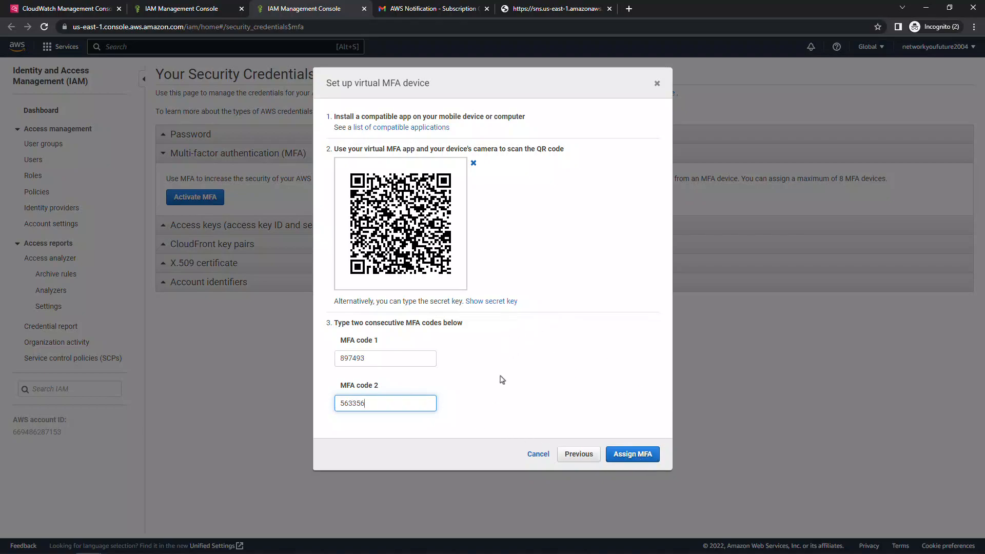
click(626, 453)
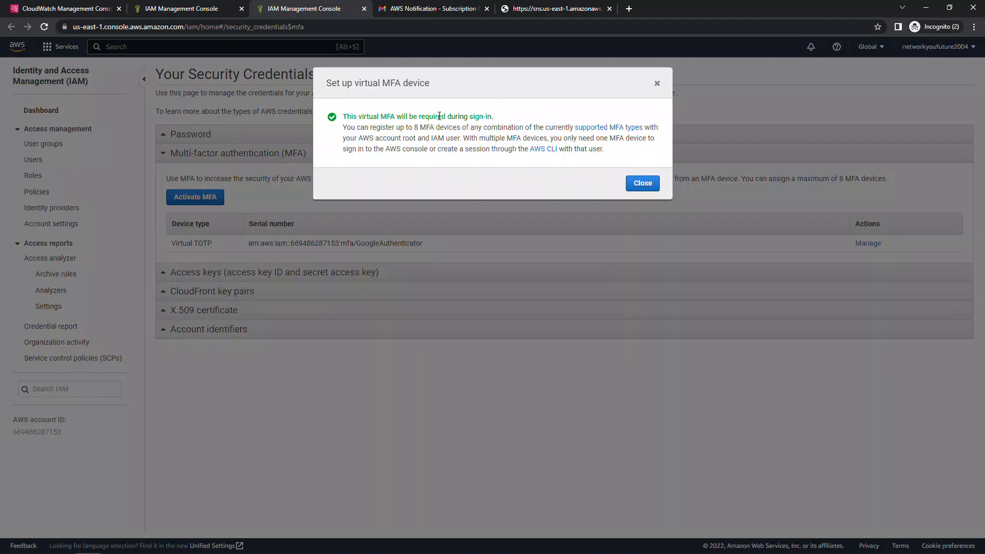
Confirm the IAM dashboard shows MFA enabled for the root user, then sign out.
click(643, 183)
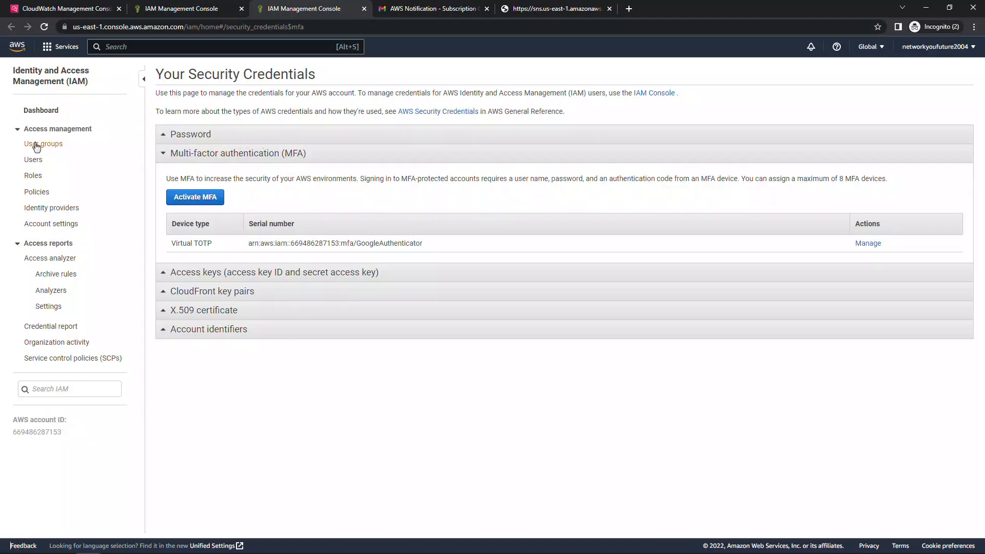
click(39, 159)
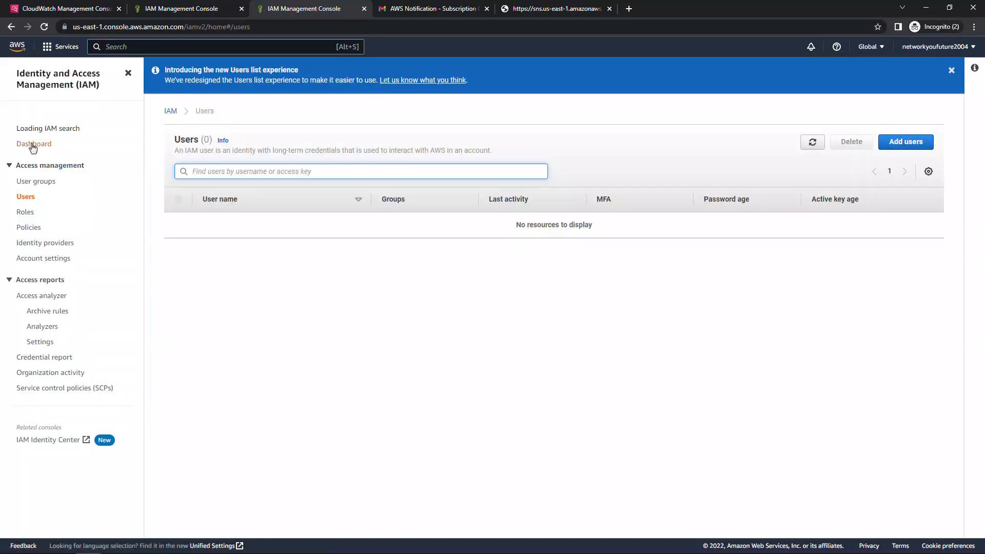
click(34, 143)
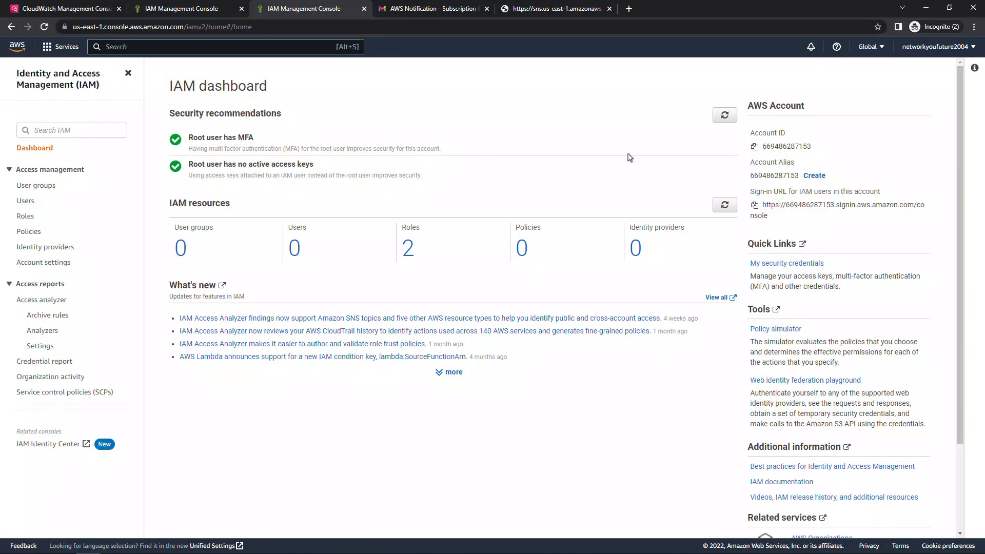
click(950, 51)
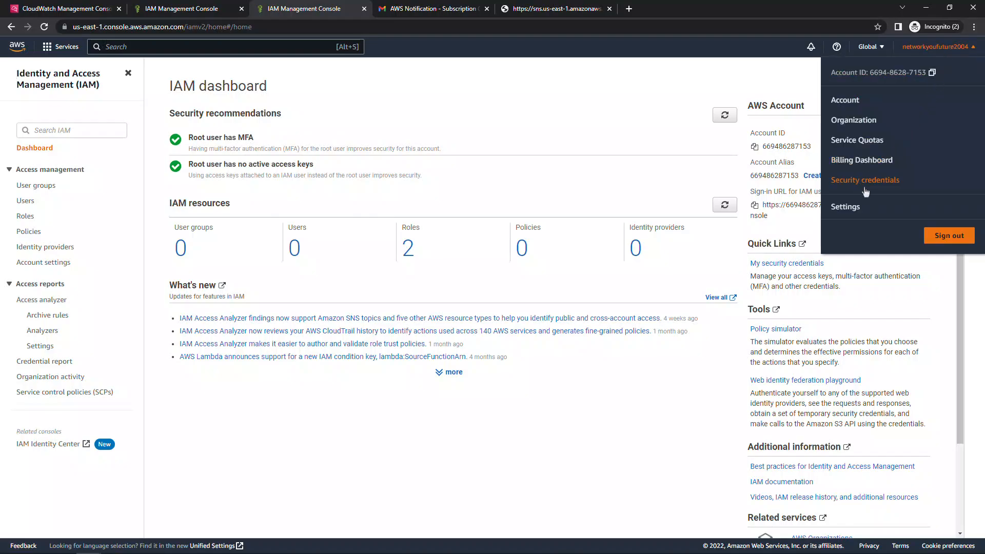
click(944, 235)
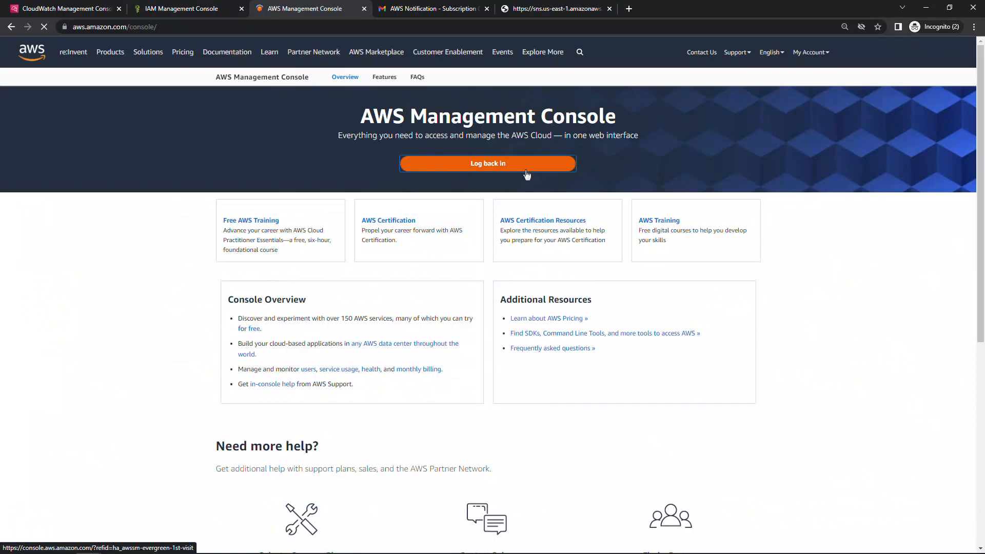
Start logging back in with the root user's email address and pass the security check.
click(523, 165)
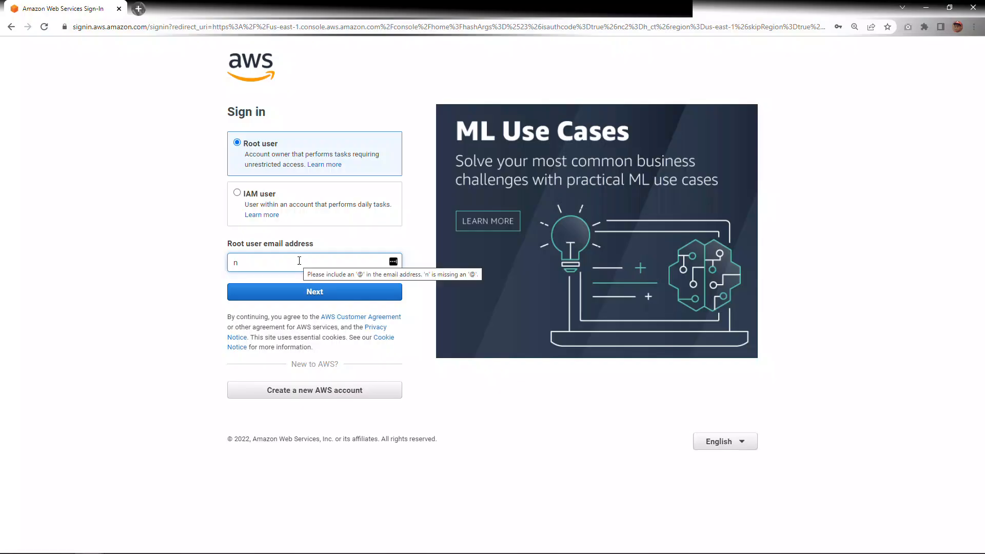
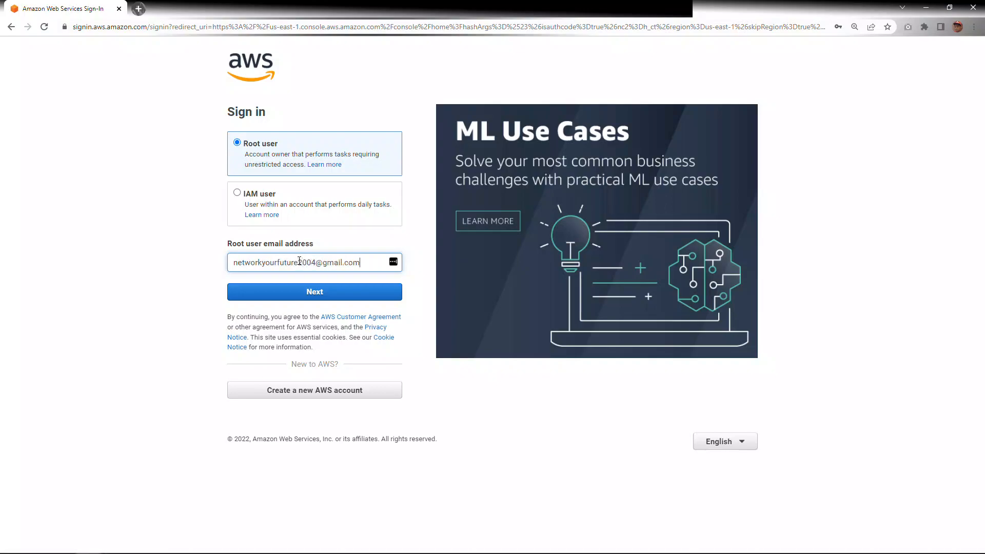
click(313, 288)
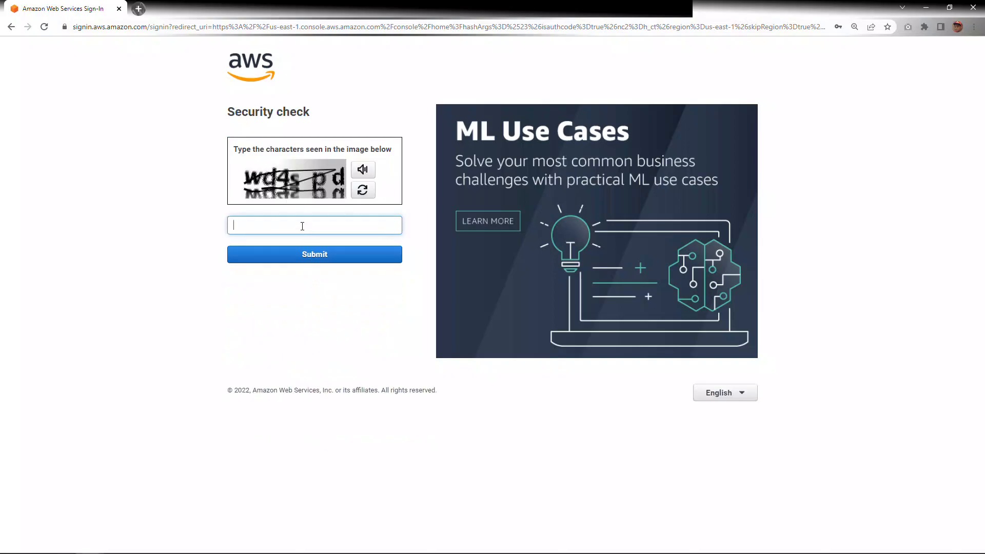
text(wd4spd)
click(300, 253)
Enter the root password and the current MFA code to finish signing in.
text(••••••••••••••••)
click(290, 204)
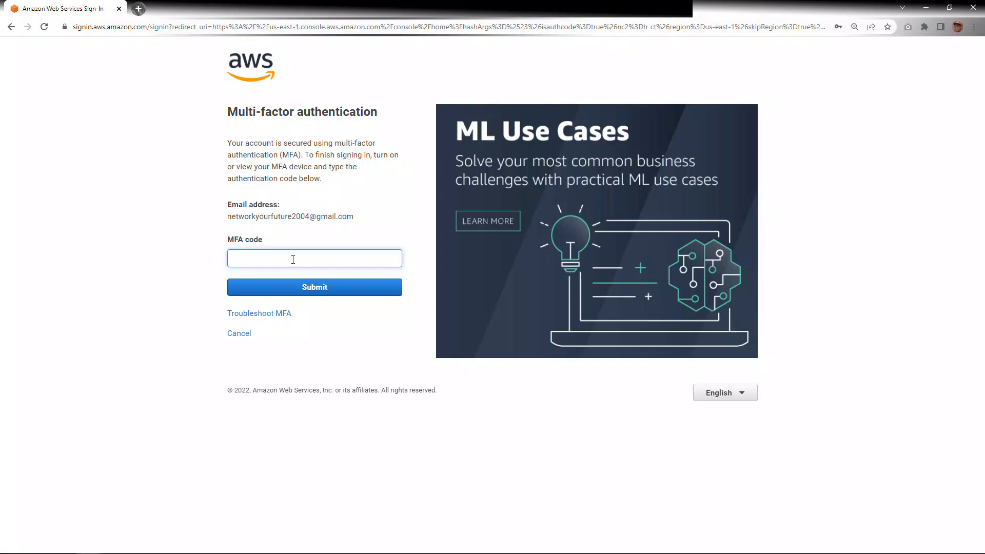
click(308, 287)
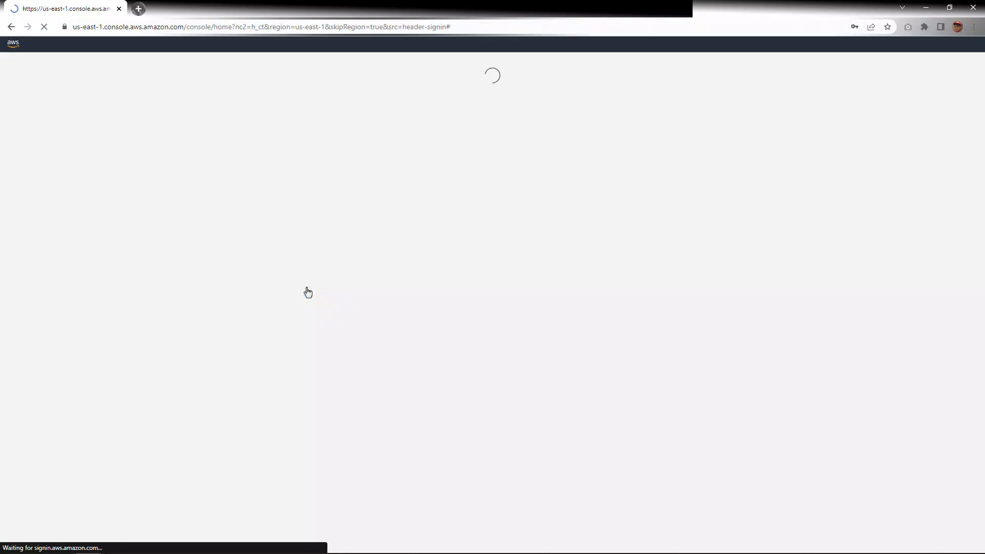